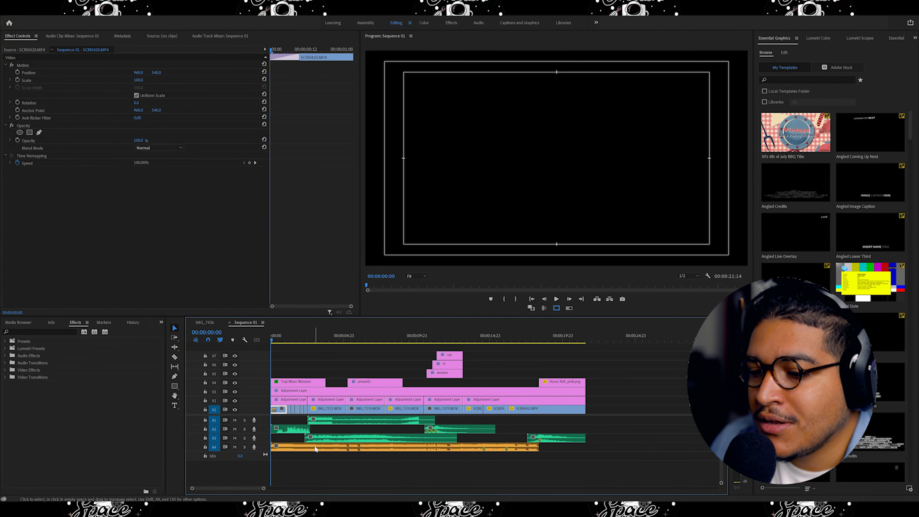
Mute audio tracks A1, A2 and A3 so only the music track plays.
left_click(380, 448)
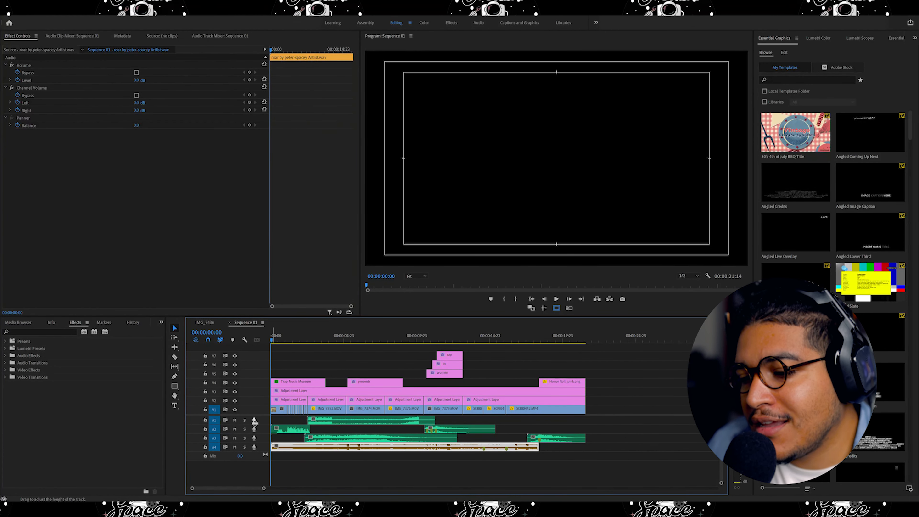
left_click(235, 420)
left_click(235, 429)
left_click(235, 438)
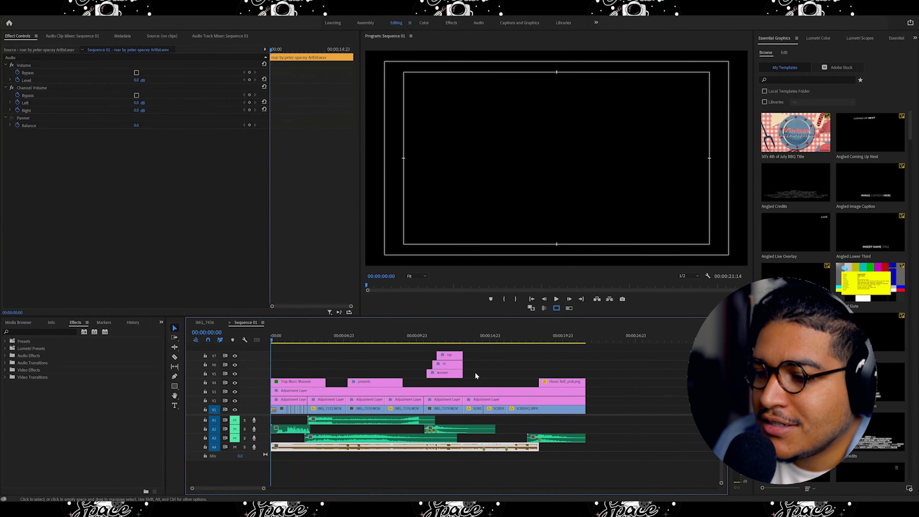
left_click(606, 438)
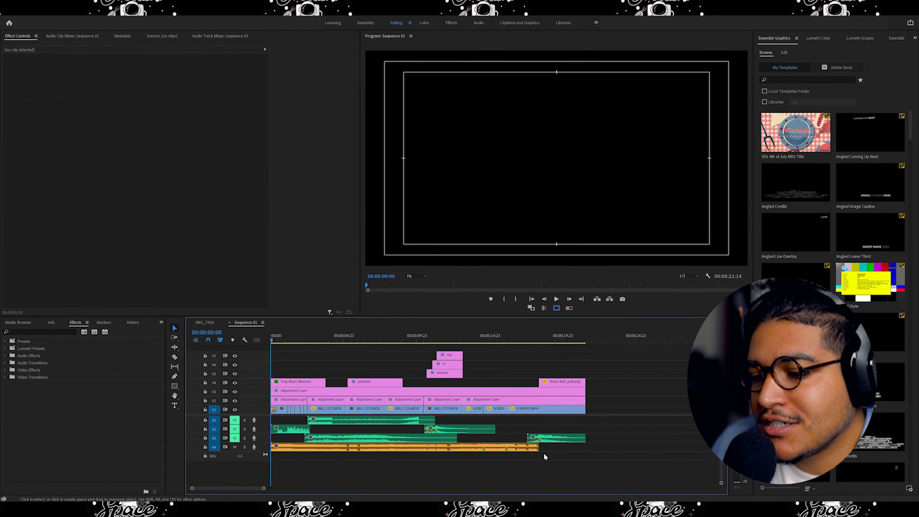
Play the sequence from the start and return the playhead to the beginning.
left_click(556, 299)
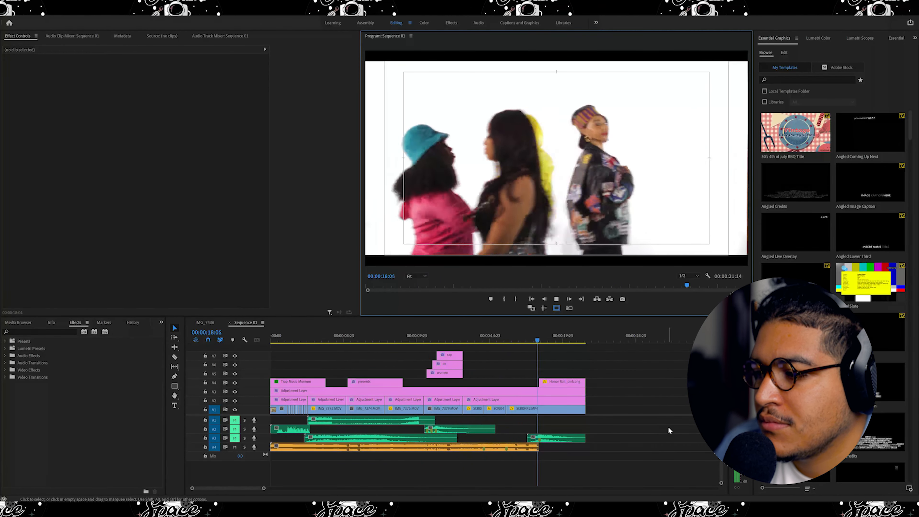
left_click(557, 299)
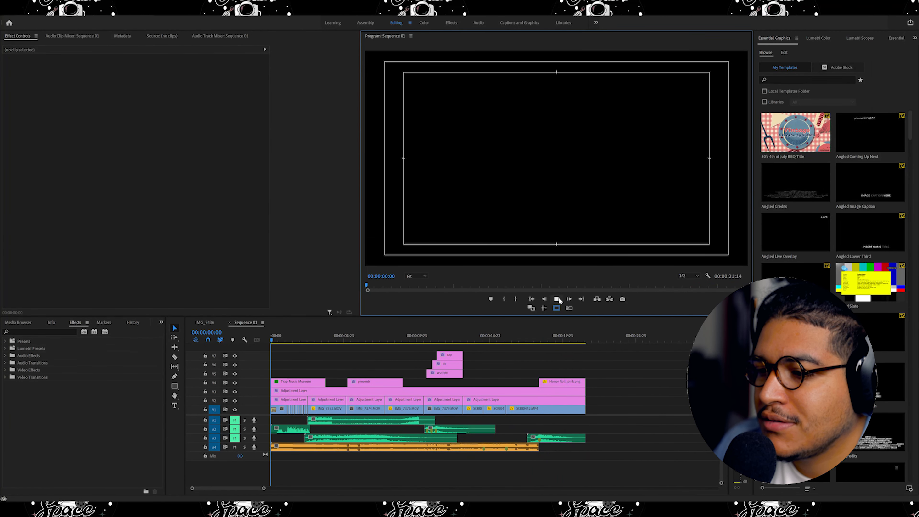
left_click(557, 299)
left_click(271, 341)
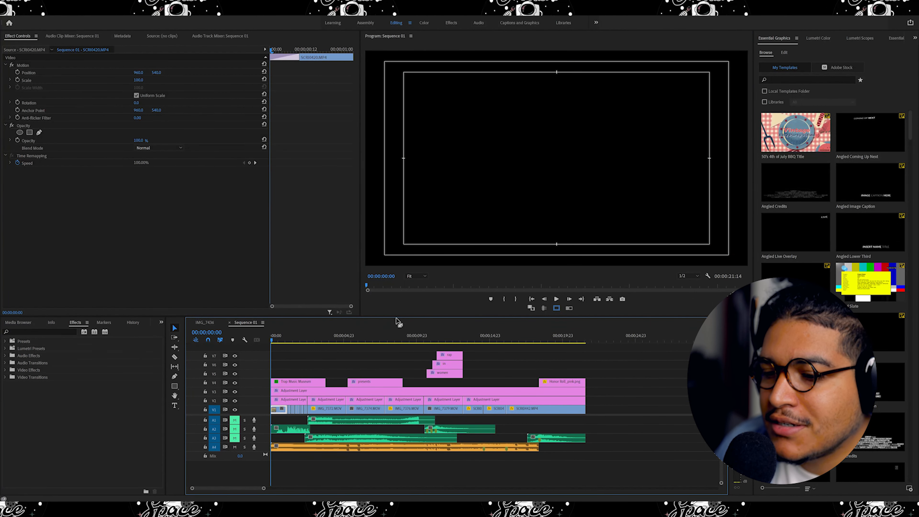
Mute music track A4 and unmute track A3, and play the sequence to hear the sound effects.
left_click(234, 447)
left_click(234, 437)
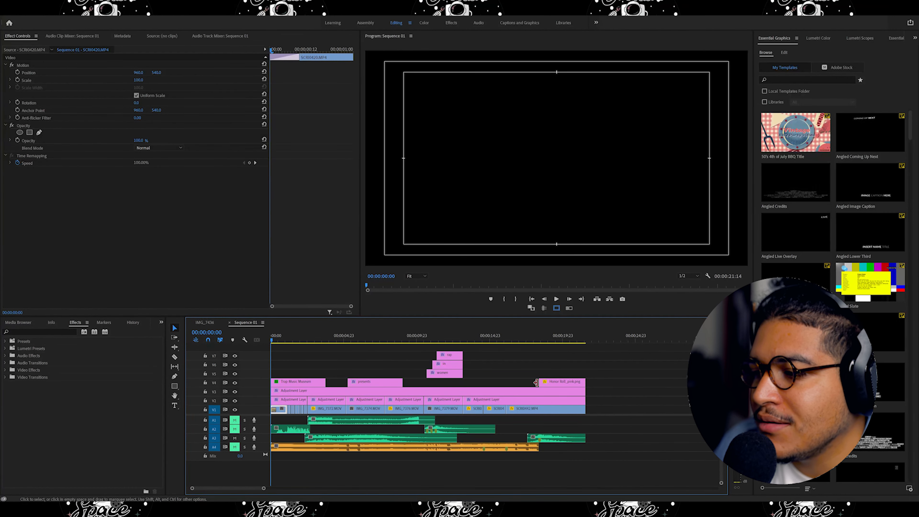
left_click(556, 298)
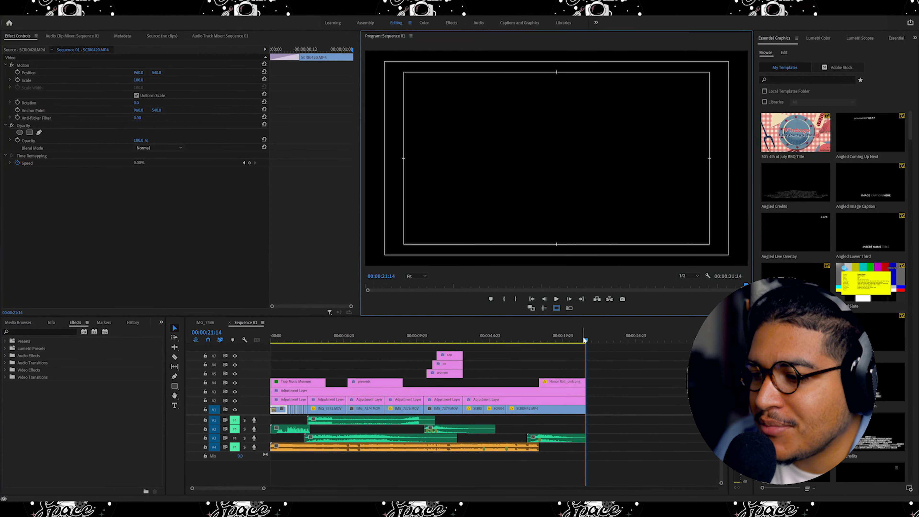
Play back the ending of the sequence from about 00:00:17:14.
left_click_drag(585, 340, 526, 348)
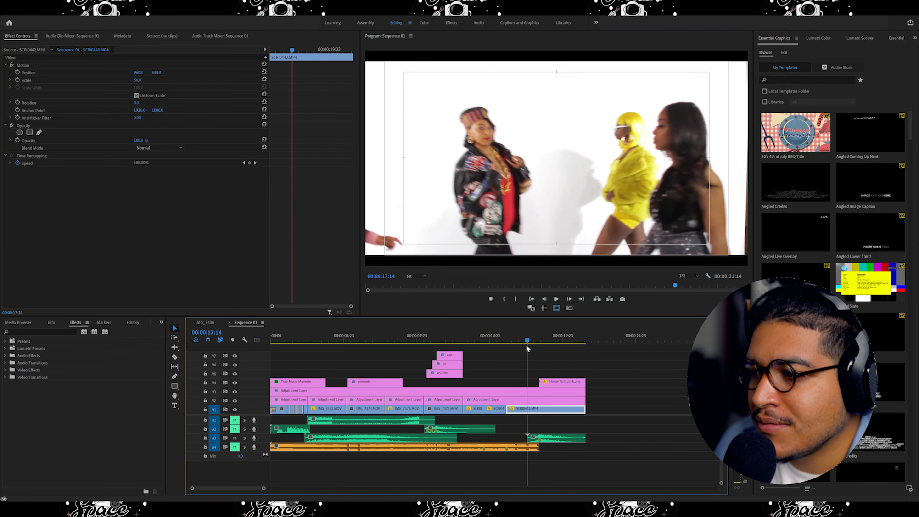
left_click(555, 299)
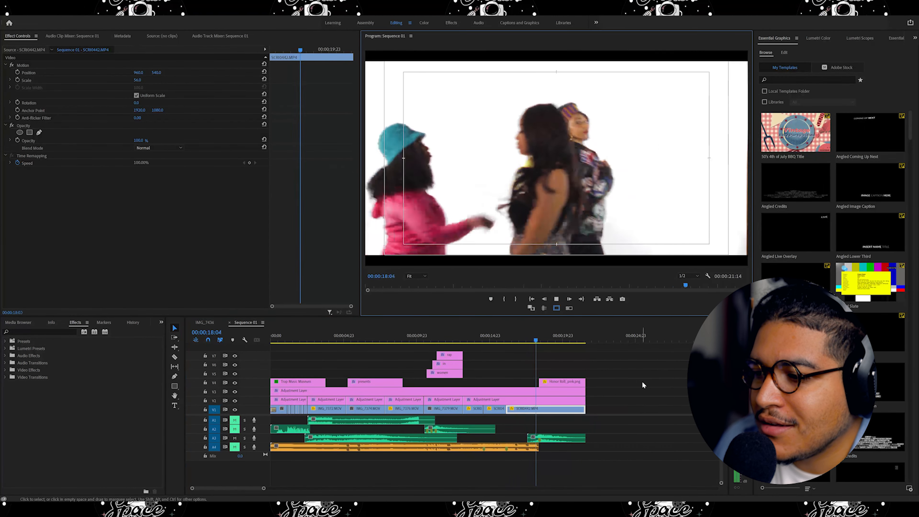
key("space")
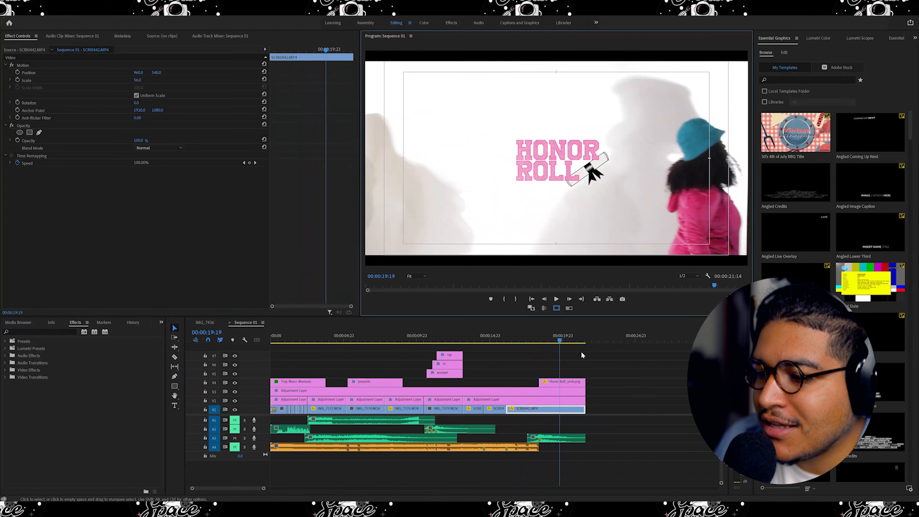
left_click(557, 343)
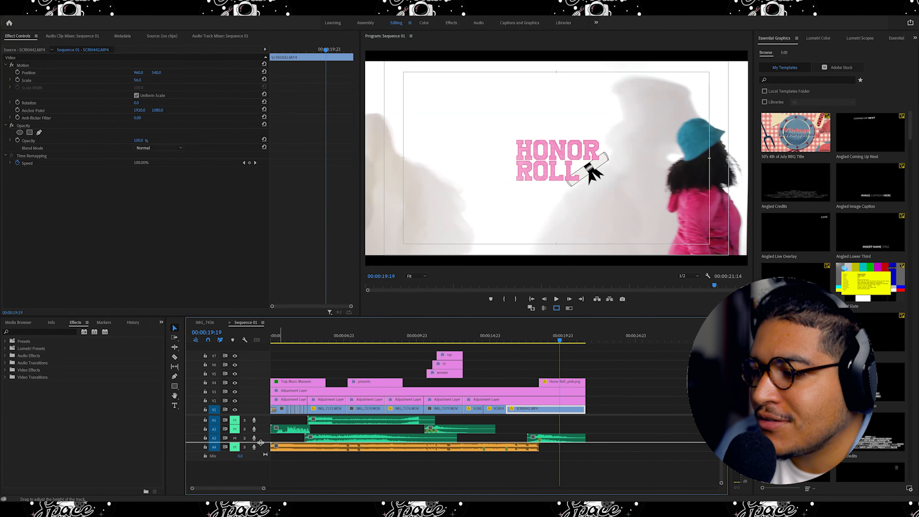
Enlarge track A3 and preview the sound effect against the final clip and Honor Roll graphic.
left_click_drag(260, 442, 261, 460)
left_click_drag(559, 343, 538, 342)
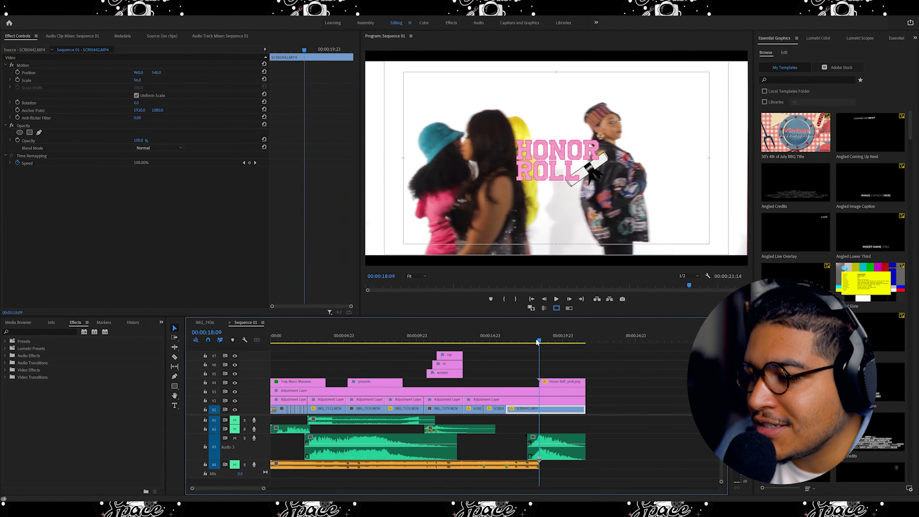
left_click_drag(265, 489, 244, 490)
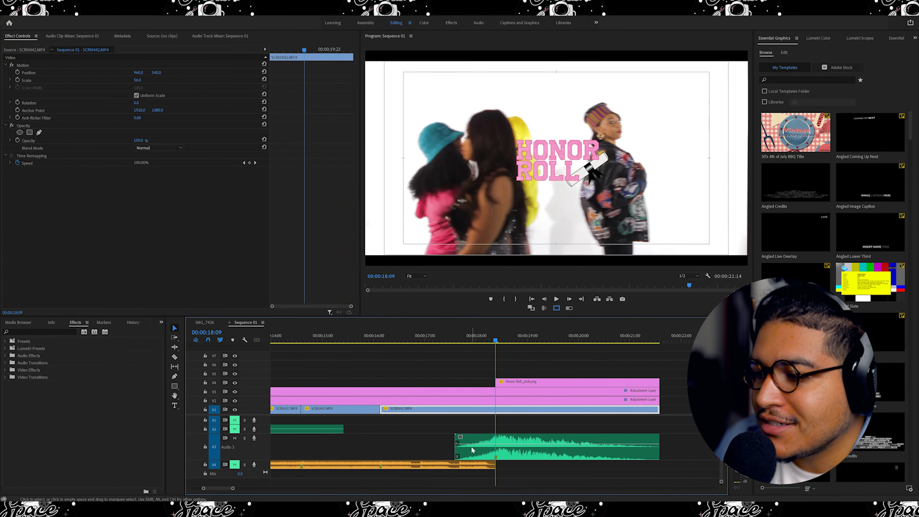
mouse_move(495, 330)
left_mouse_down()
mouse_move(456, 348)
mouse_move(501, 341)
left_mouse_up()
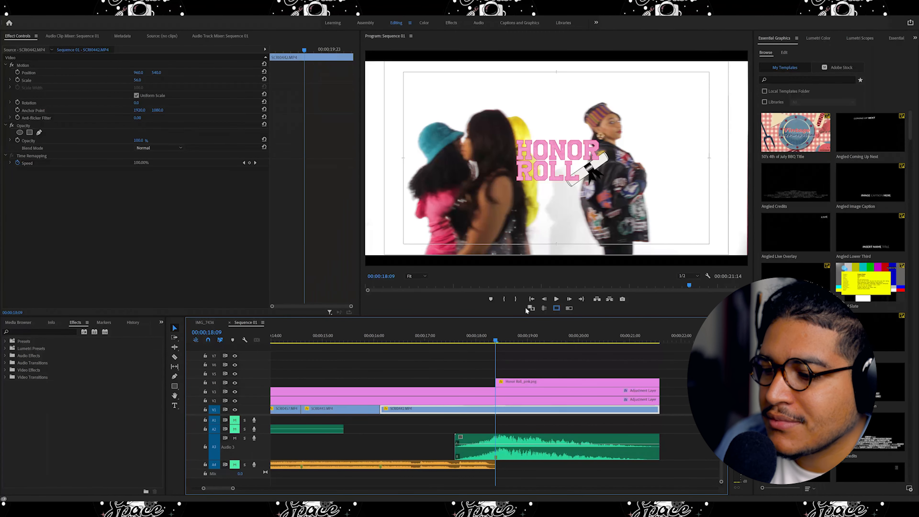
left_click_drag(496, 338, 419, 355)
key("space")
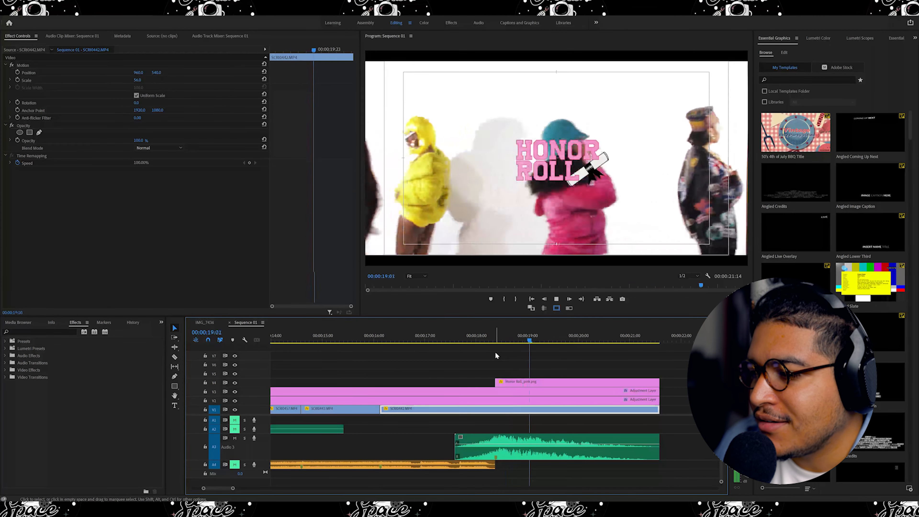
key("space")
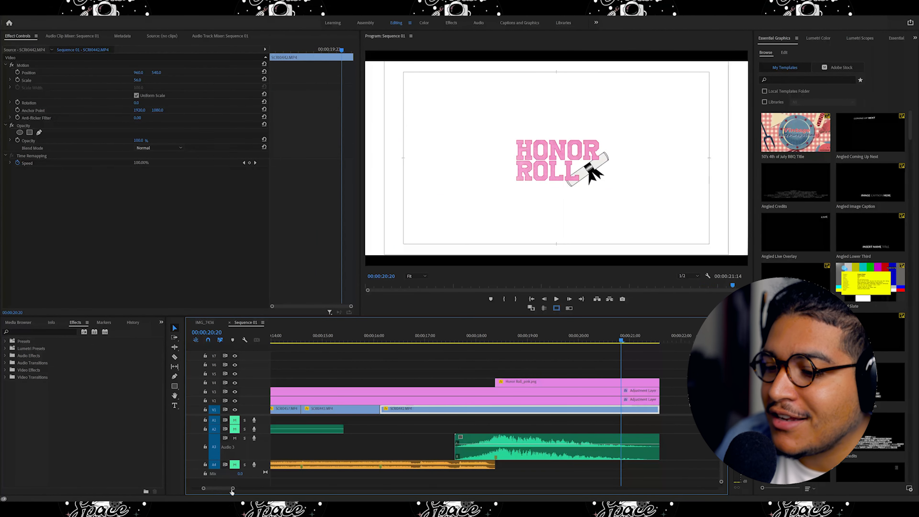
Play the whole sequence from the beginning and return the playhead to about 00:00:17:14.
left_click_drag(232, 489, 281, 487)
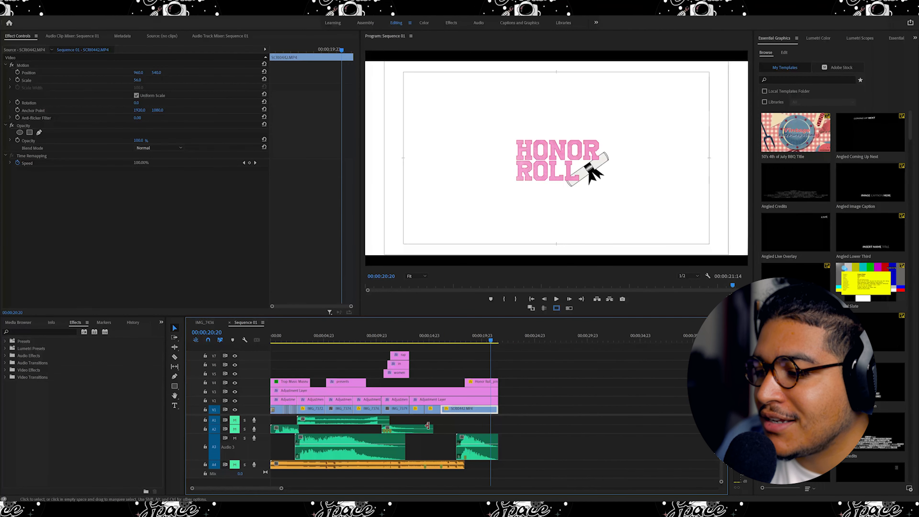
left_click_drag(491, 339, 221, 368)
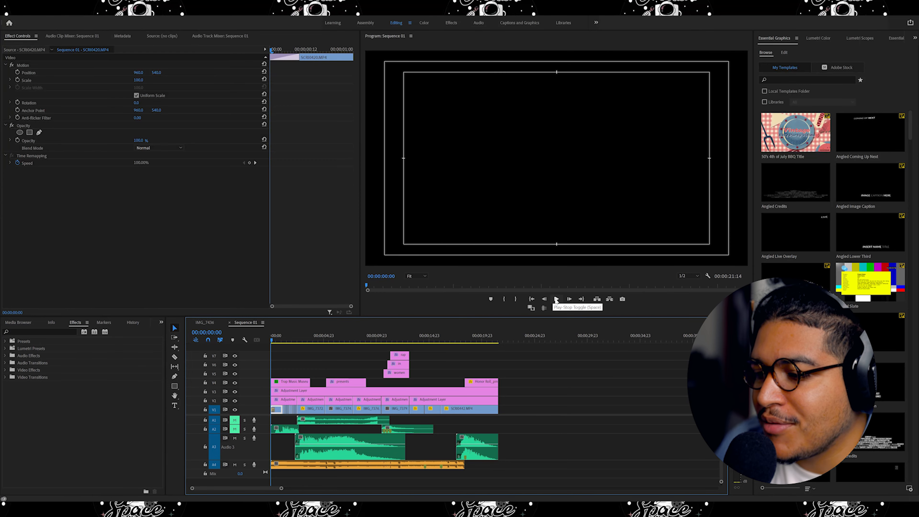
left_click(556, 299)
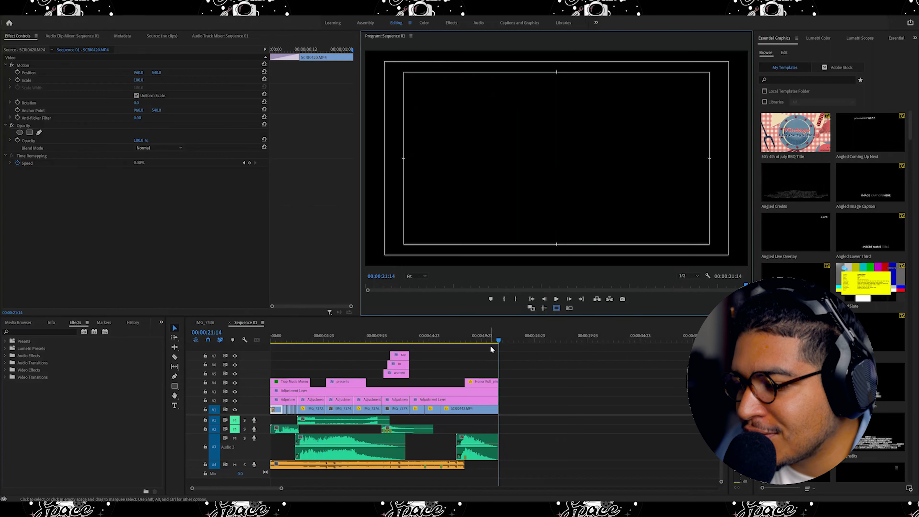
left_click_drag(474, 341, 456, 343)
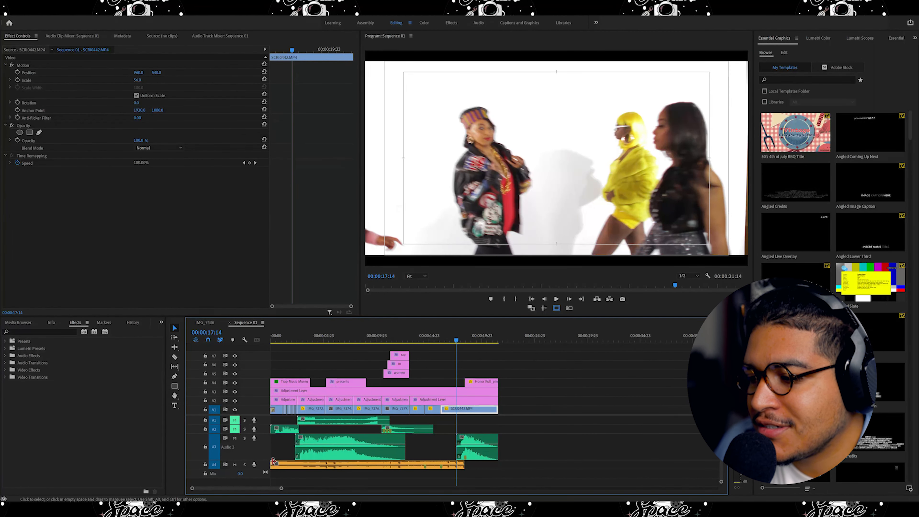
Select the deep impact sound effect clip on track A3 and enlarge the track again.
left_click_drag(255, 459, 255, 442)
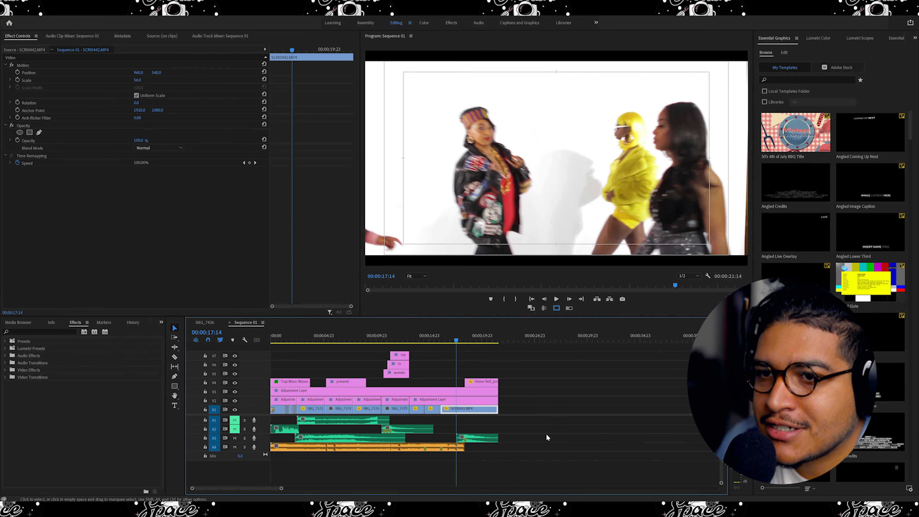
left_click(478, 440)
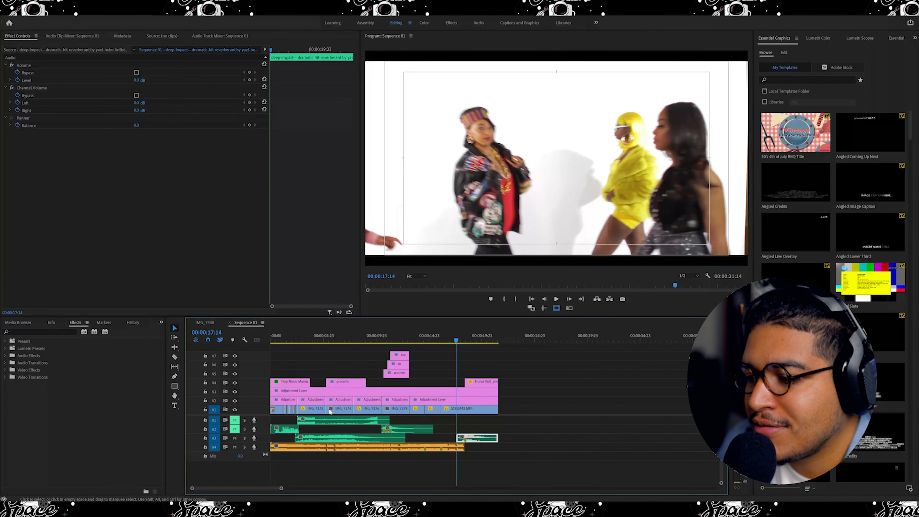
left_click_drag(280, 489, 255, 488)
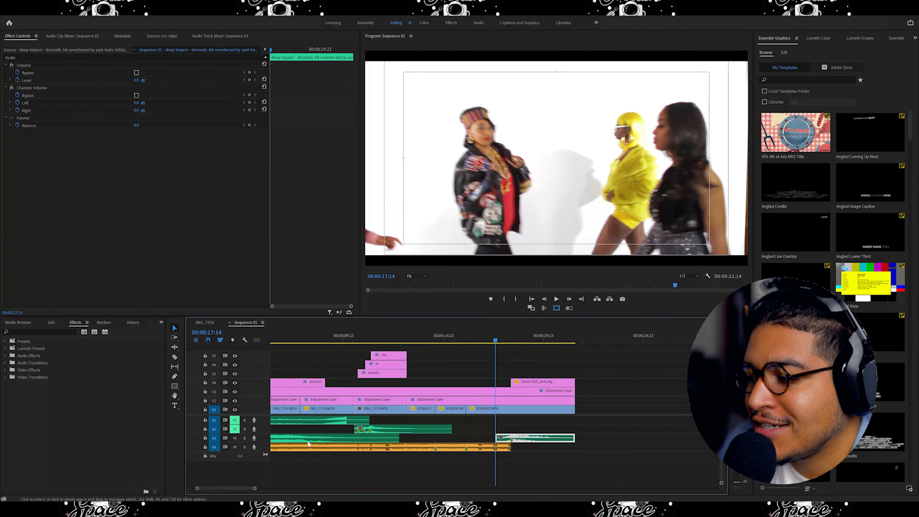
left_click_drag(265, 443, 265, 451)
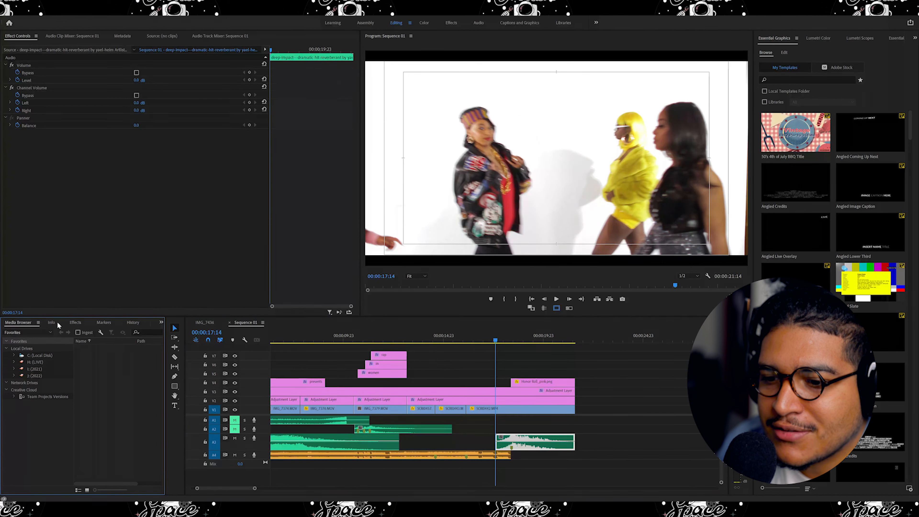
Switch to the project panel for TMM Doc and open its SFX bin.
left_click(51, 322)
left_click(161, 322)
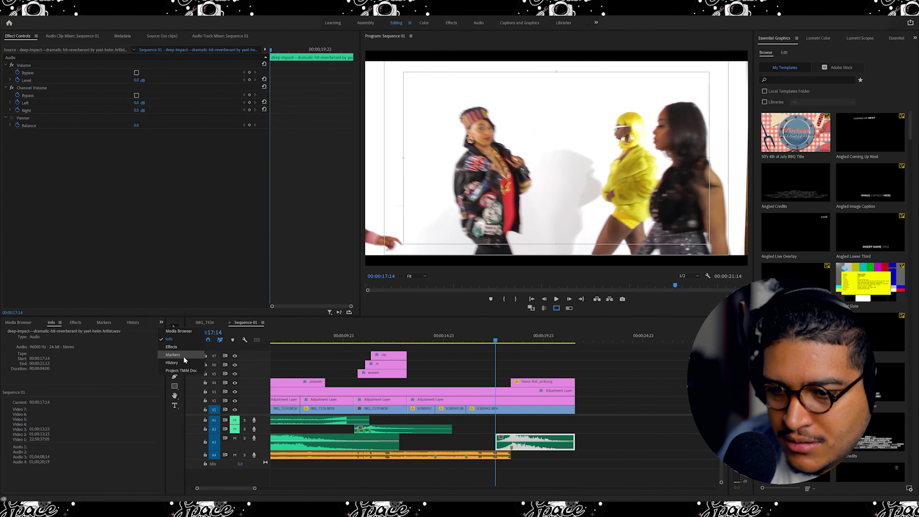
left_click(181, 371)
scroll(116, 393, "down", 2)
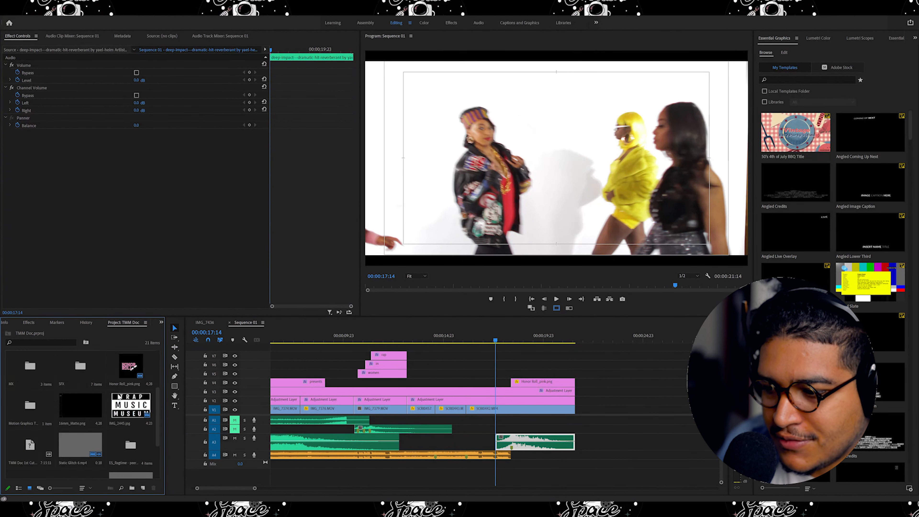
double_click(81, 373)
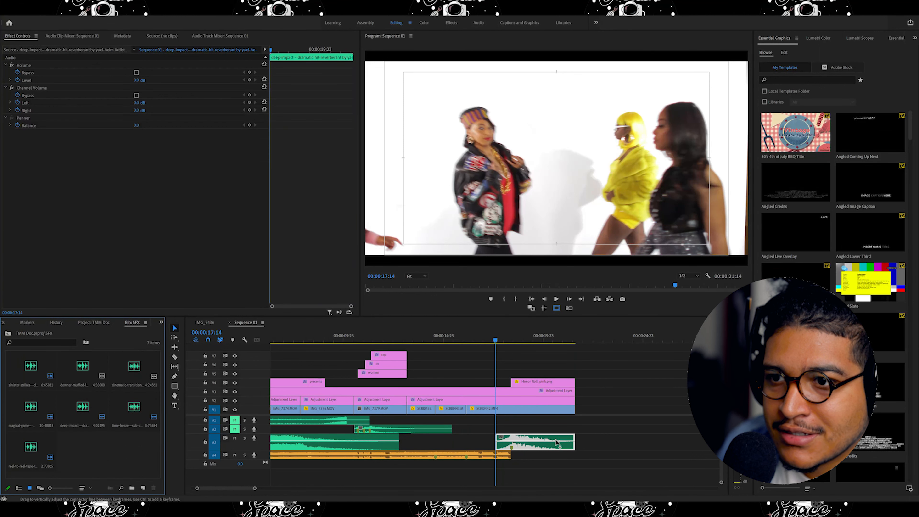
Open the deep impact sound effect in the Source Monitor and move the playhead to about 00:00:17:04.
double_click(534, 442)
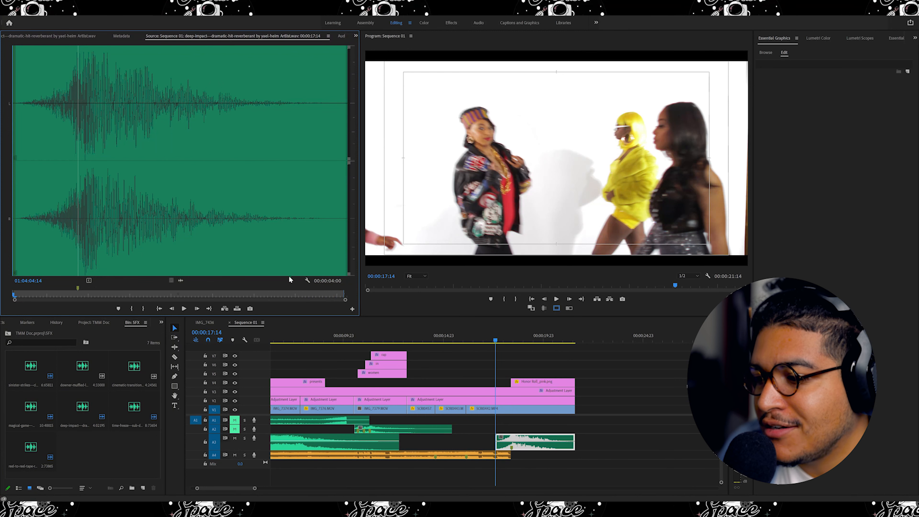
left_click(618, 370)
left_click(551, 444)
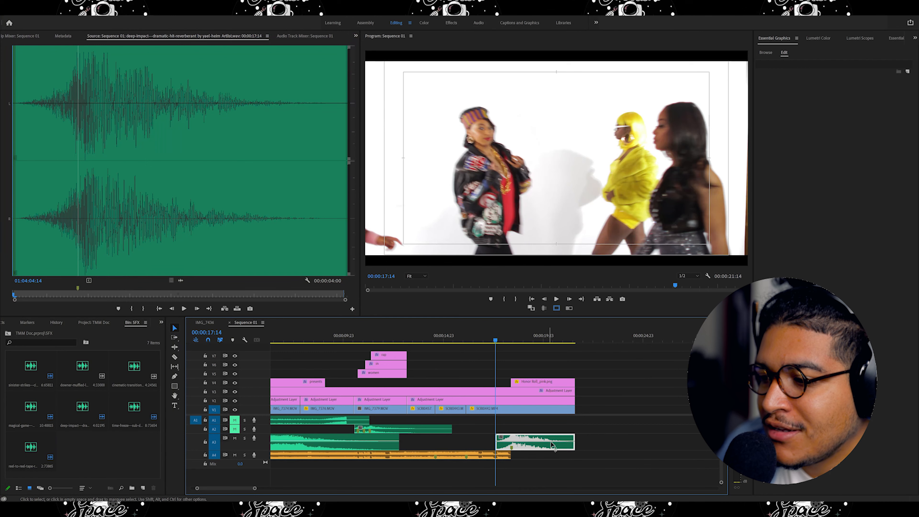
left_click(544, 382)
left_click_drag(494, 342, 511, 343)
left_click(486, 341)
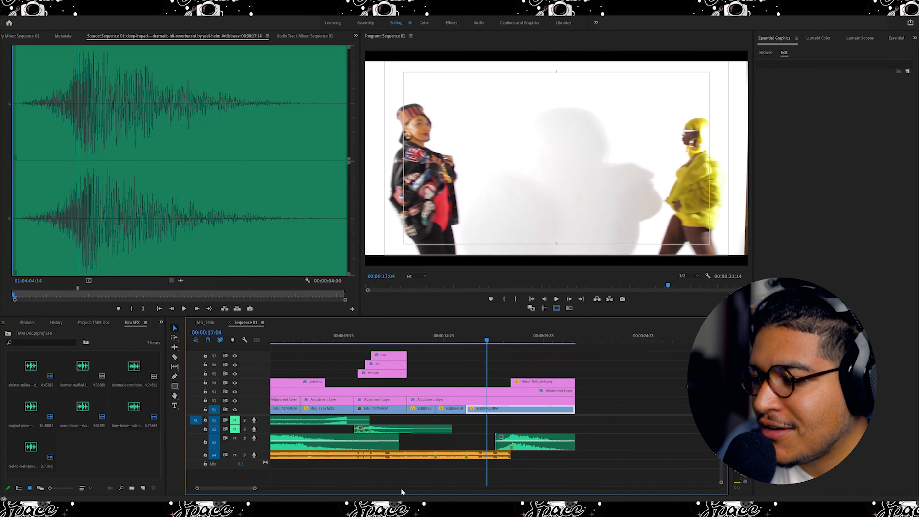
Try to lengthen the music clip on track A4 by trimming its end past the sequence's end.
left_click(400, 457)
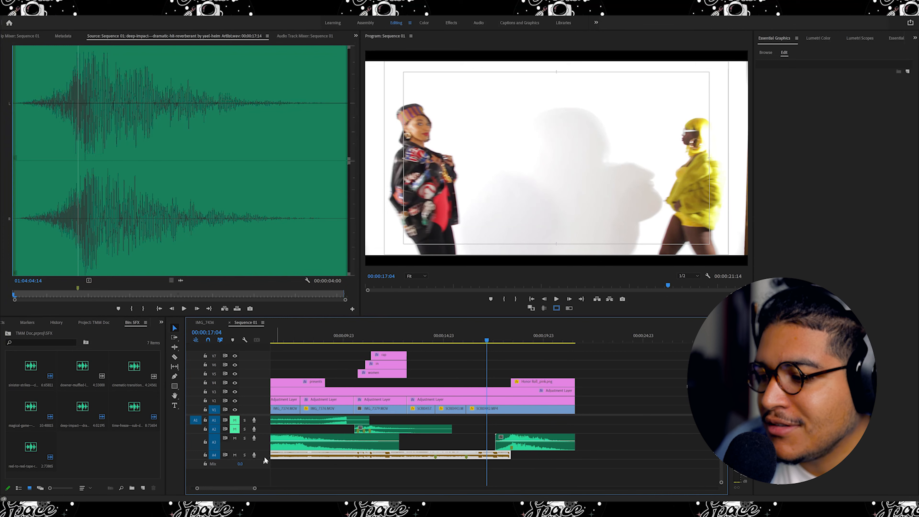
left_click_drag(258, 460, 259, 471)
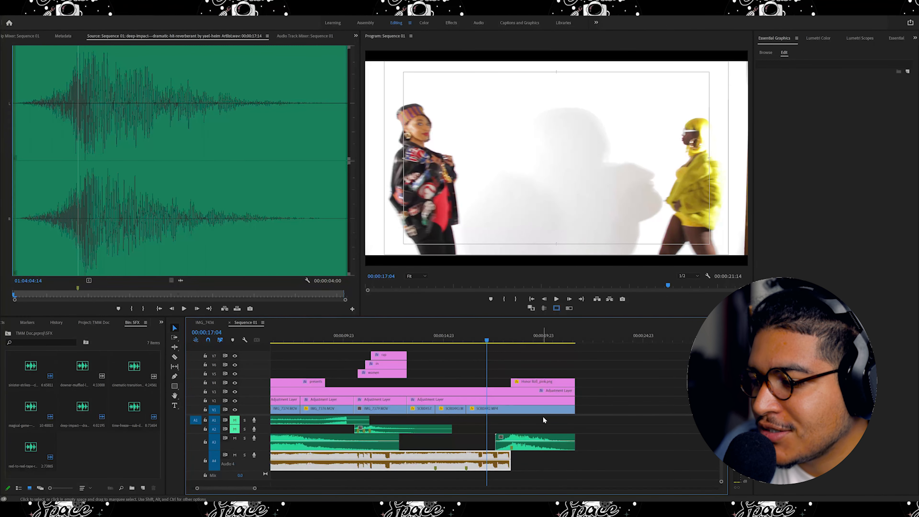
left_click_drag(514, 461, 614, 462)
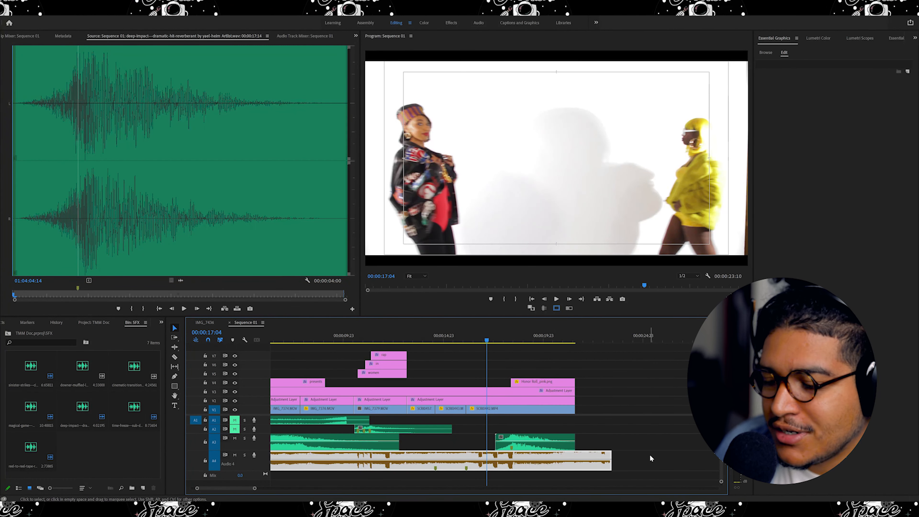
key("ctrl+z")
left_click(640, 447)
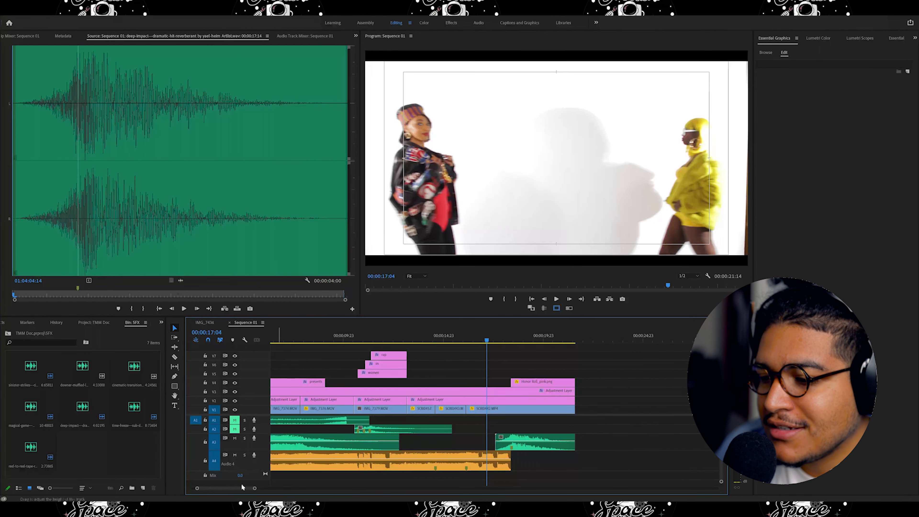
Mute audio tracks A2, A3 and A4 in the sequence.
left_click_drag(255, 489, 314, 487)
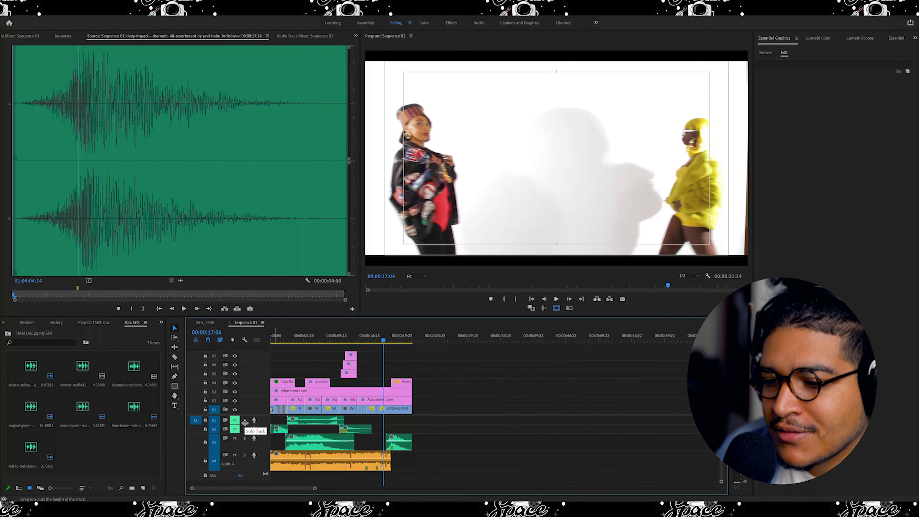
left_click(236, 431)
left_click(235, 439)
left_click(235, 454)
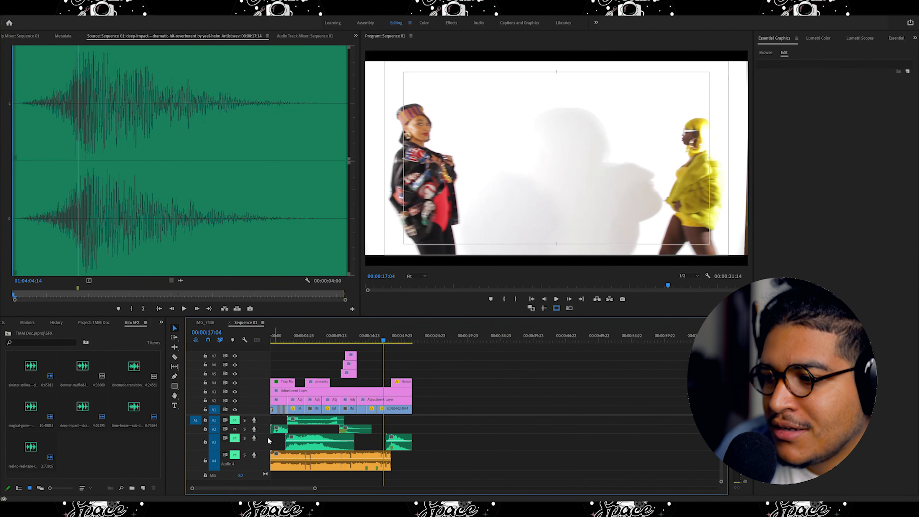
Play the sequence from the start to review the audio mix.
left_click_drag(380, 338, 272, 338)
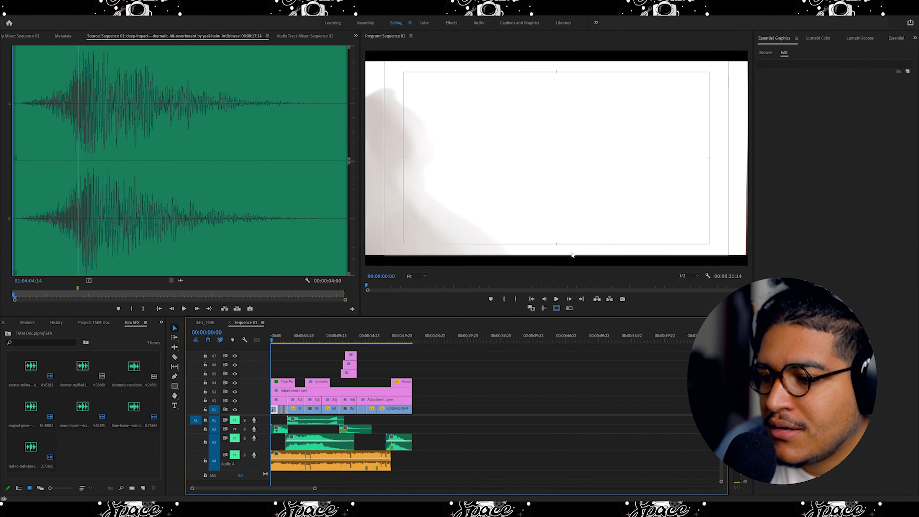
left_click(556, 298)
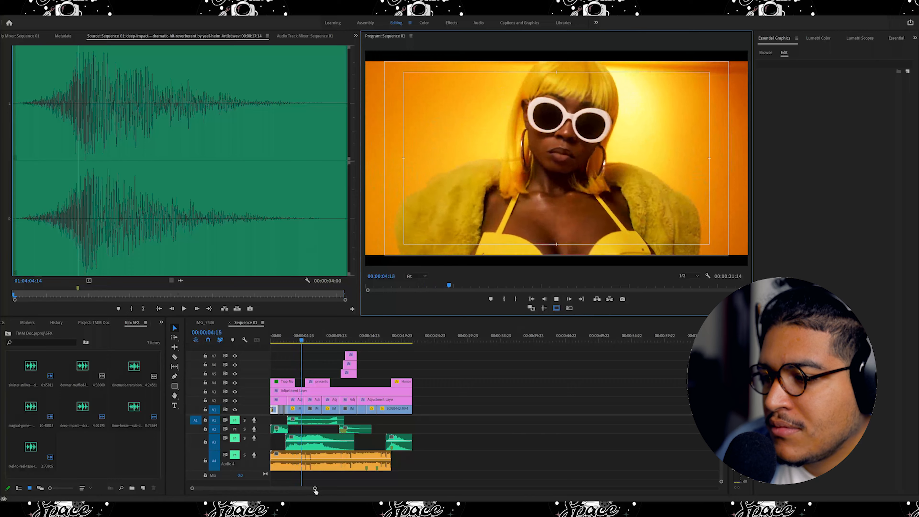
left_click_drag(314, 488, 289, 491)
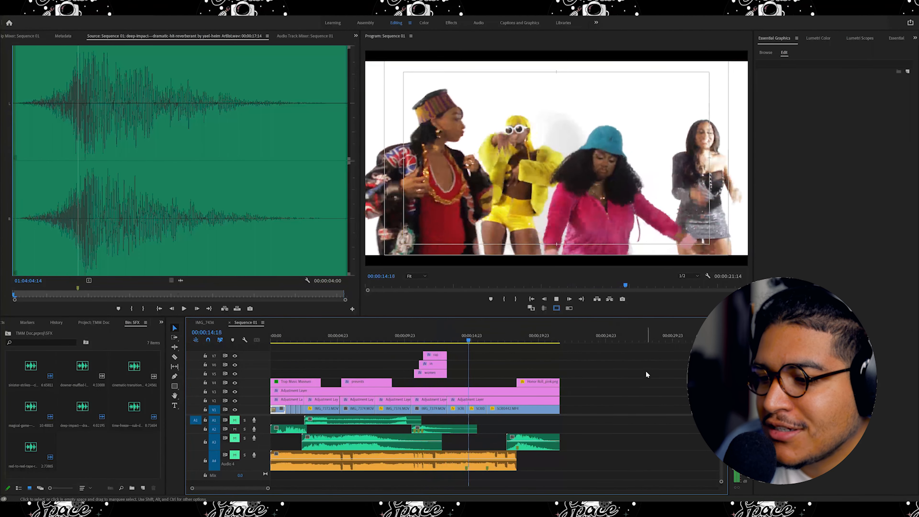
left_click(557, 299)
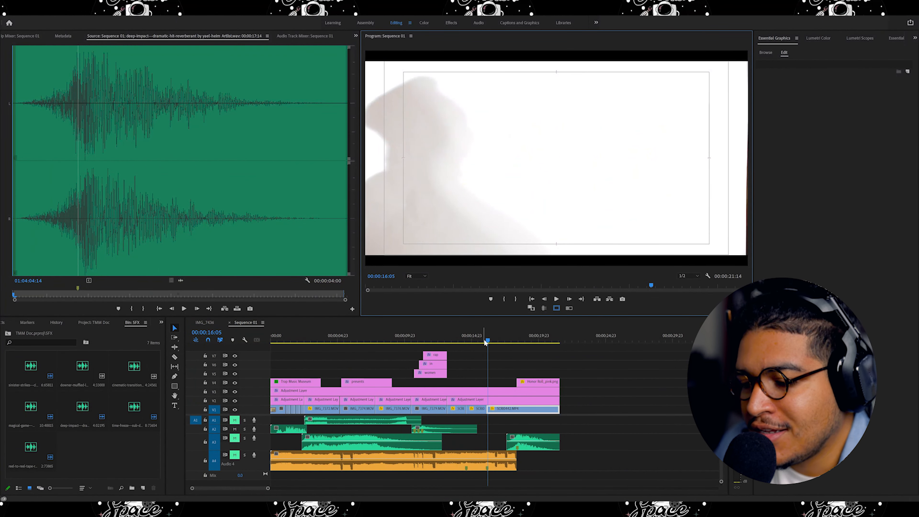
left_click_drag(488, 340, 248, 345)
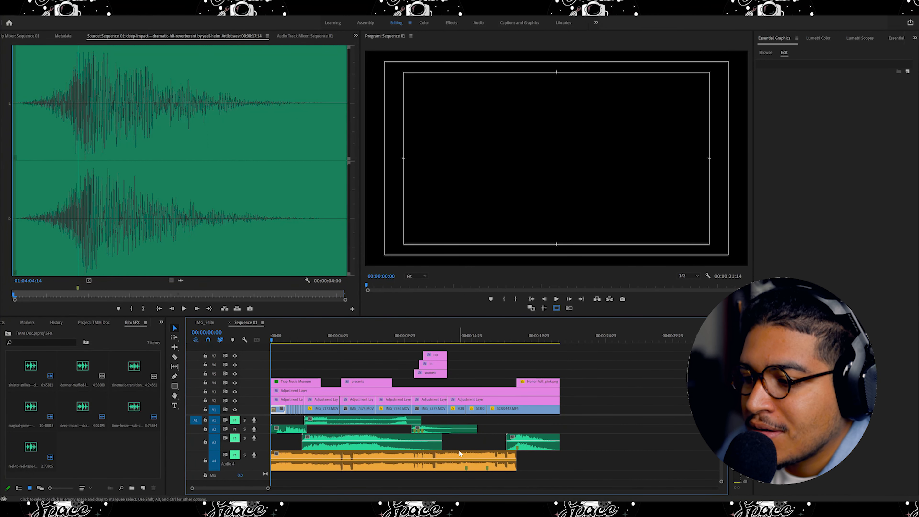
left_click(555, 298)
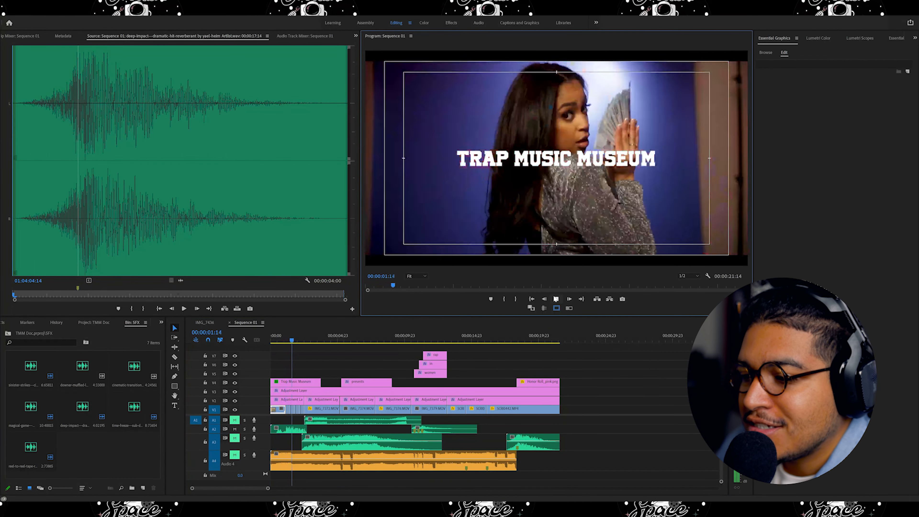
left_click(553, 298)
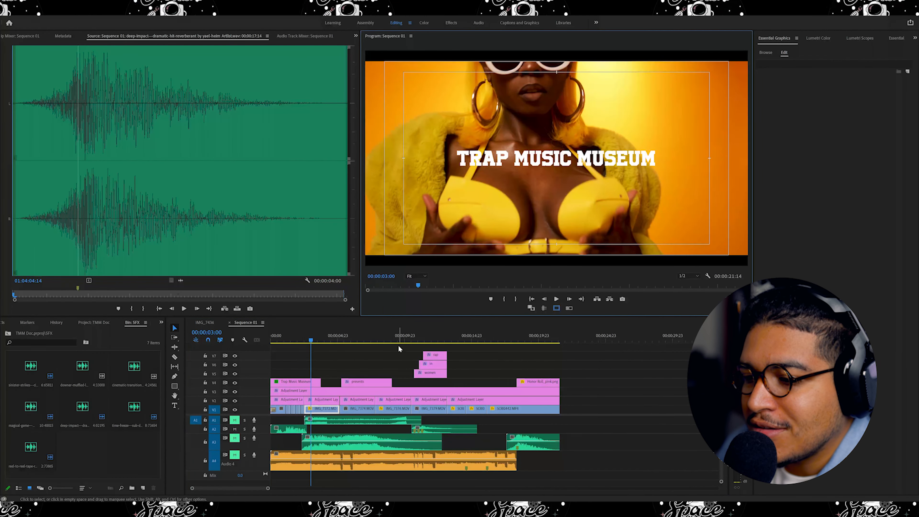
Play back the Trap Music Museum title section at the start of the sequence.
left_click_drag(308, 341, 285, 340)
left_click_drag(268, 488, 243, 486)
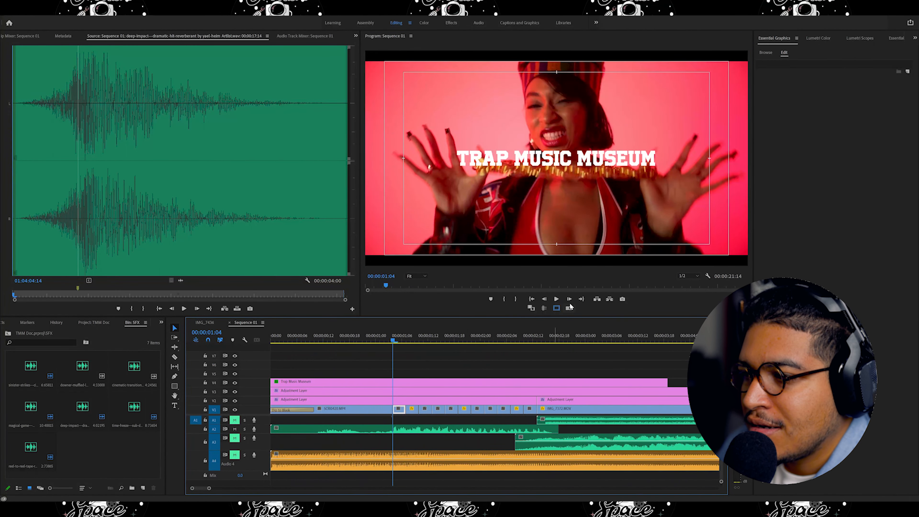
left_click(556, 298)
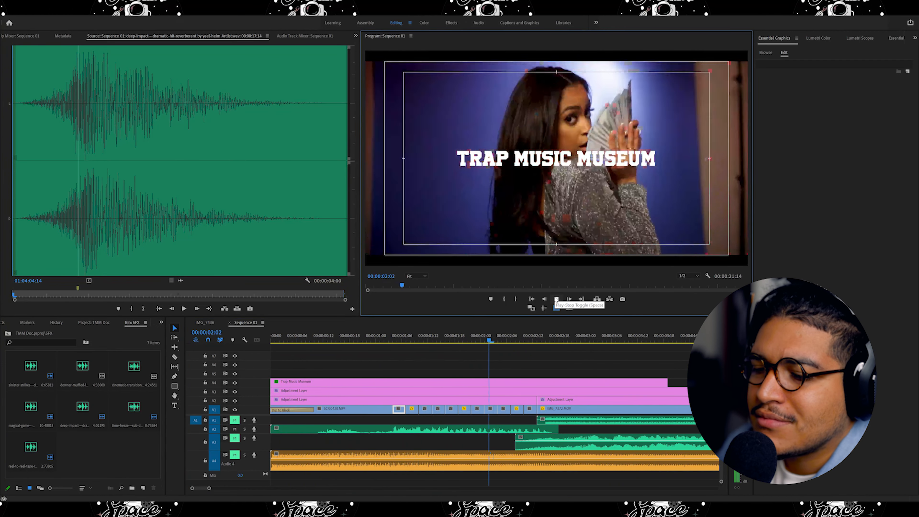
left_click_drag(580, 341, 367, 392)
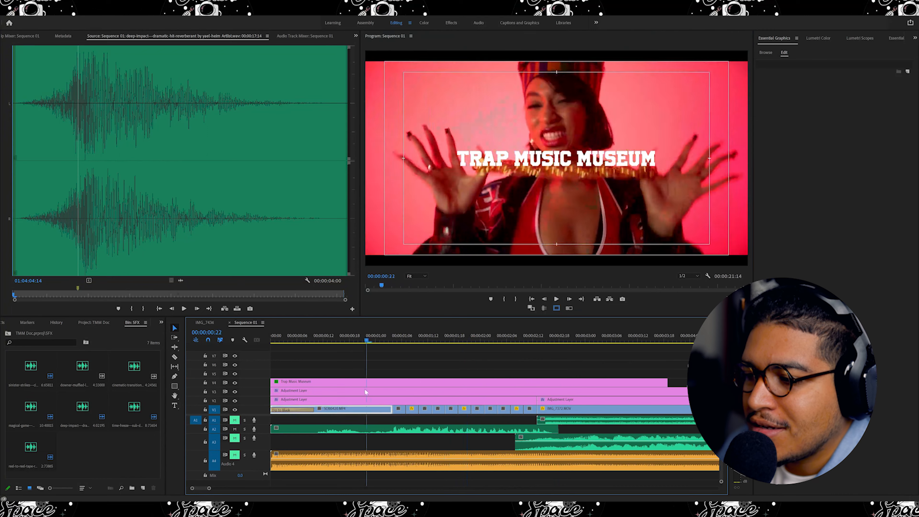
scroll(398, 393, "down", 8)
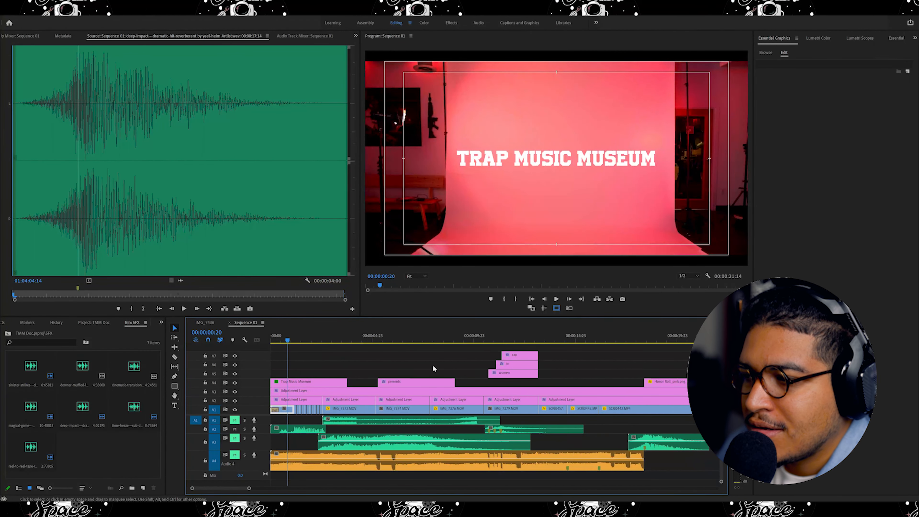
left_click(556, 299)
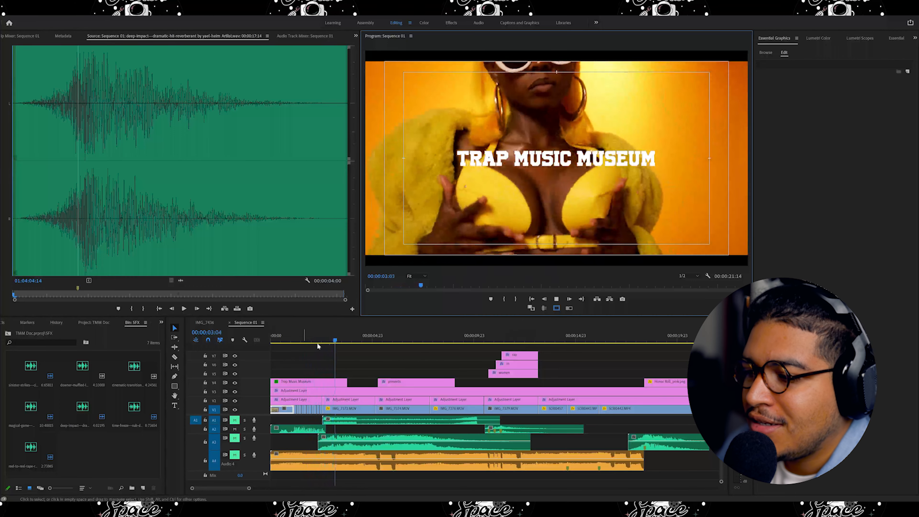
Review playback from the Trap Music Museum title through the group dance shots.
left_click_drag(337, 340, 285, 352)
left_click(557, 298)
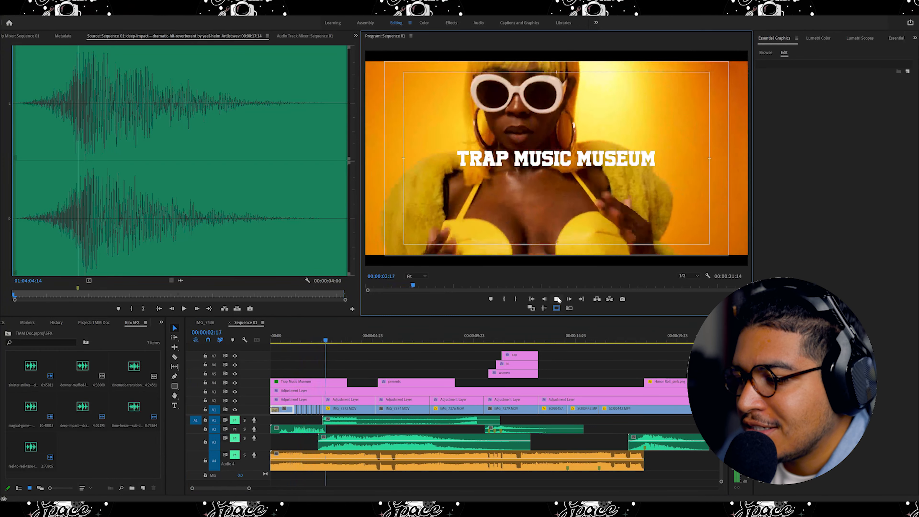
left_click_drag(427, 340, 483, 338)
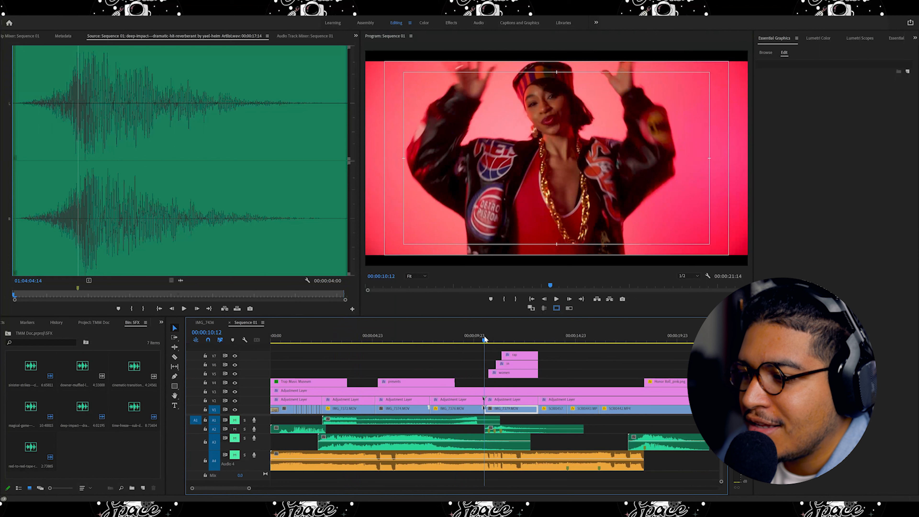
left_click(556, 299)
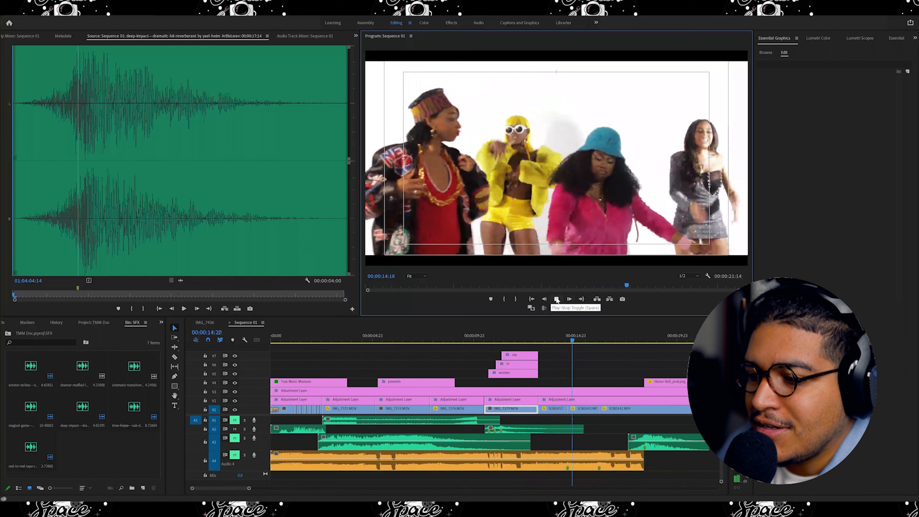
key("space")
key("Home")
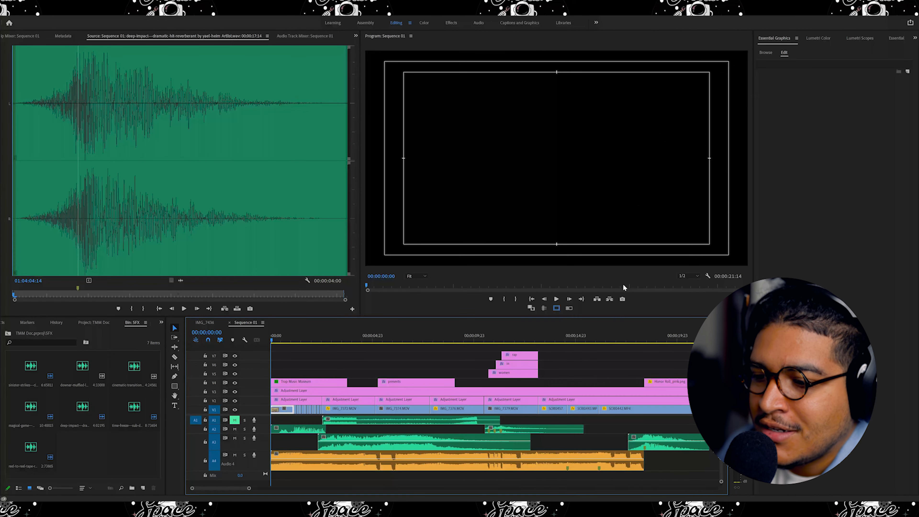
left_click(556, 299)
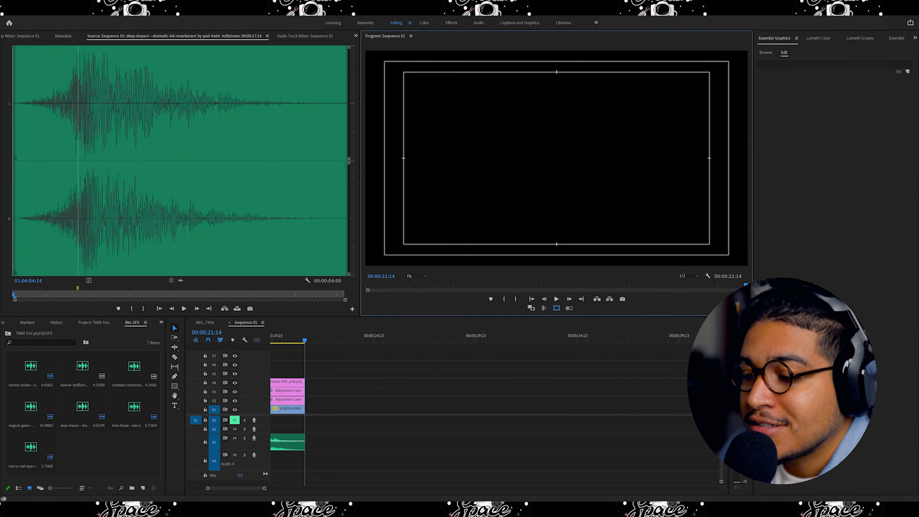
Fit the whole sequence in the timeline and toggle the mute on audio track A2.
key("backslash")
key("Home")
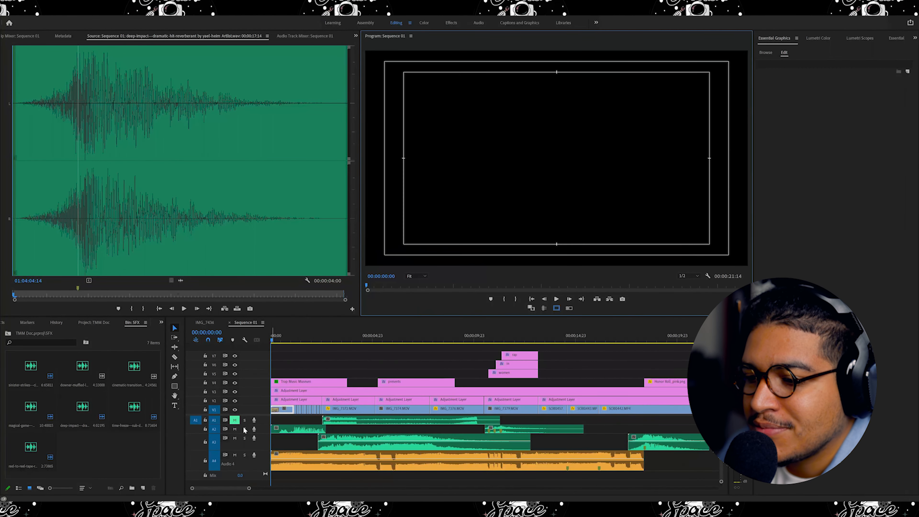
left_click(235, 428)
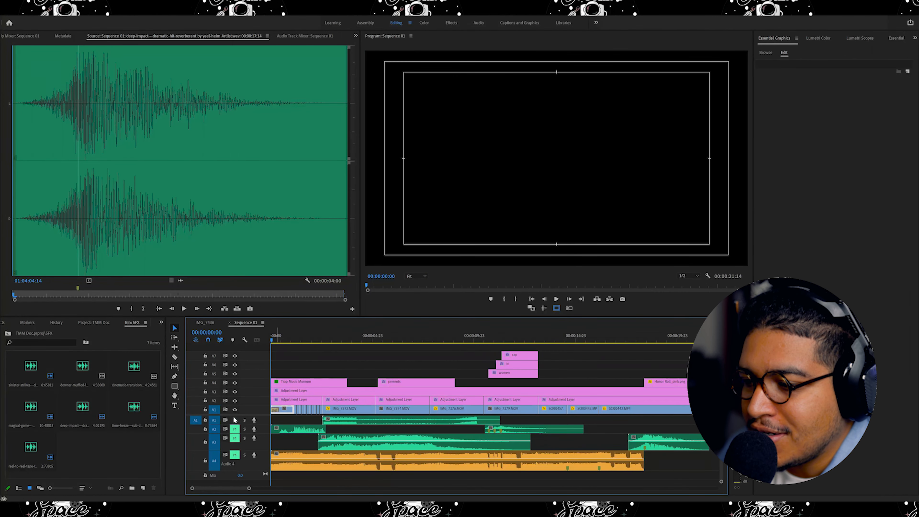
Play the sequence and step back through the edit points around the Women in Rap title.
left_click_drag(274, 339, 314, 333)
left_click(556, 299)
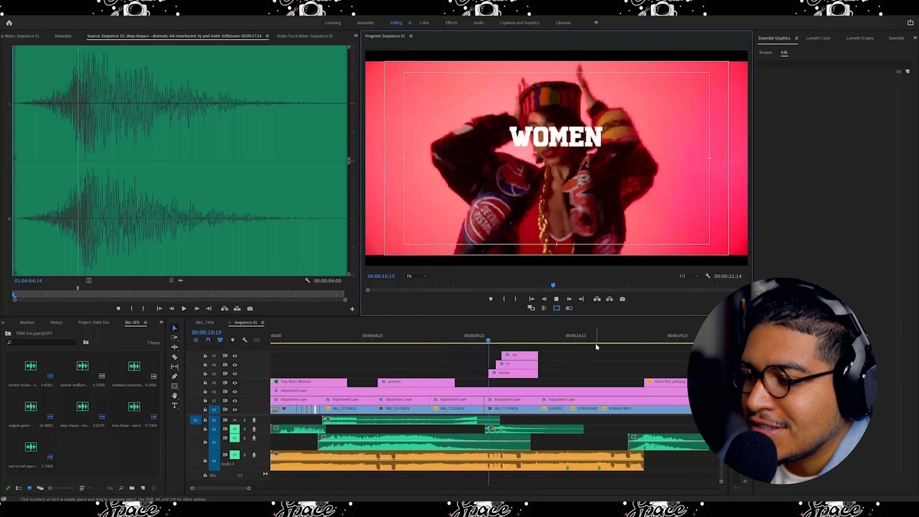
left_click(557, 299)
left_click(554, 408)
key("Up")
key("Up")
key("Up")
key("Up")
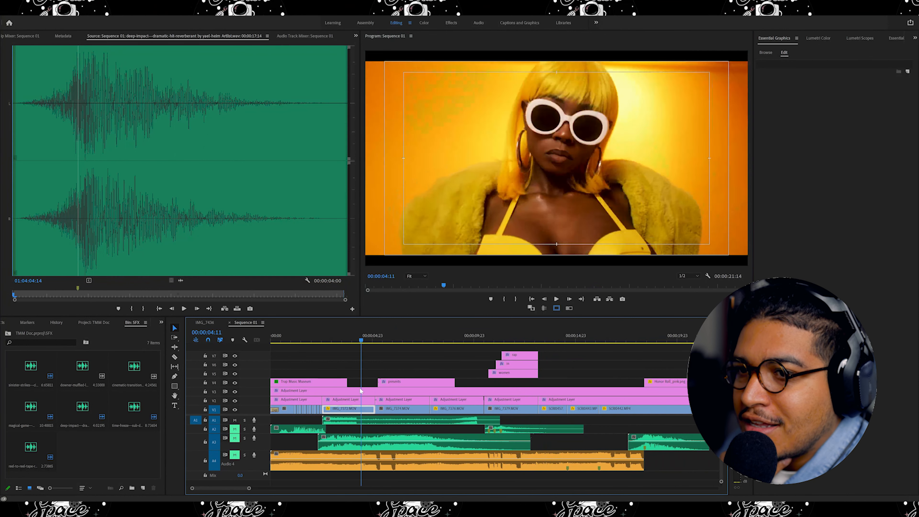
key("space")
Open the time-freeze sub-drop clip from track A1 in the Source Monitor and play from about 00:00:08:05.
double_click(378, 418)
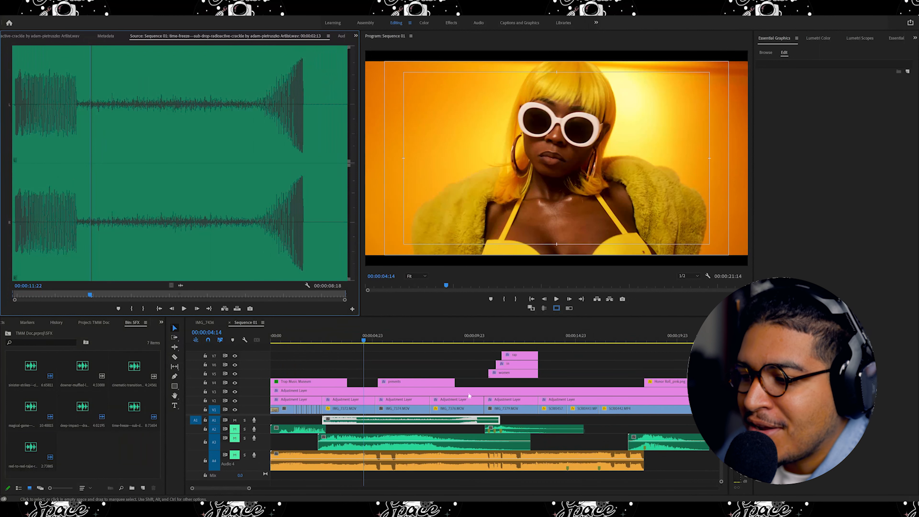
left_click(438, 343)
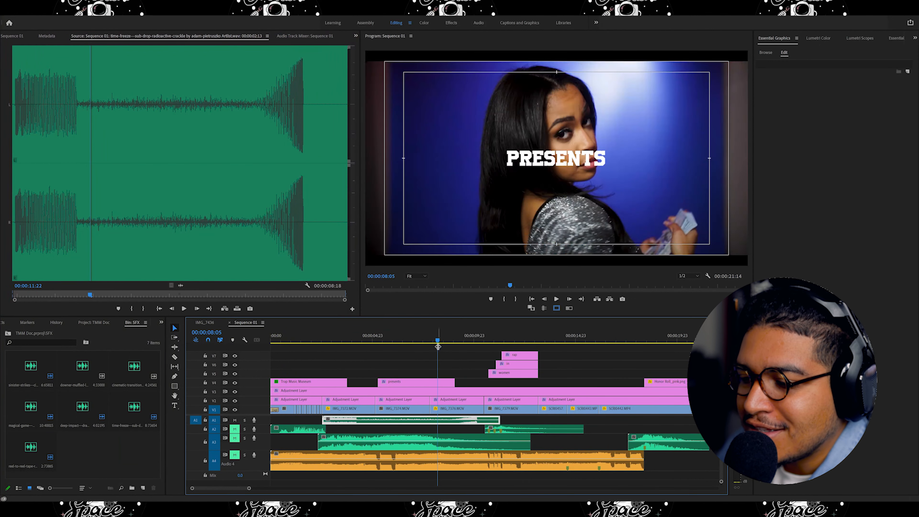
left_click(516, 421)
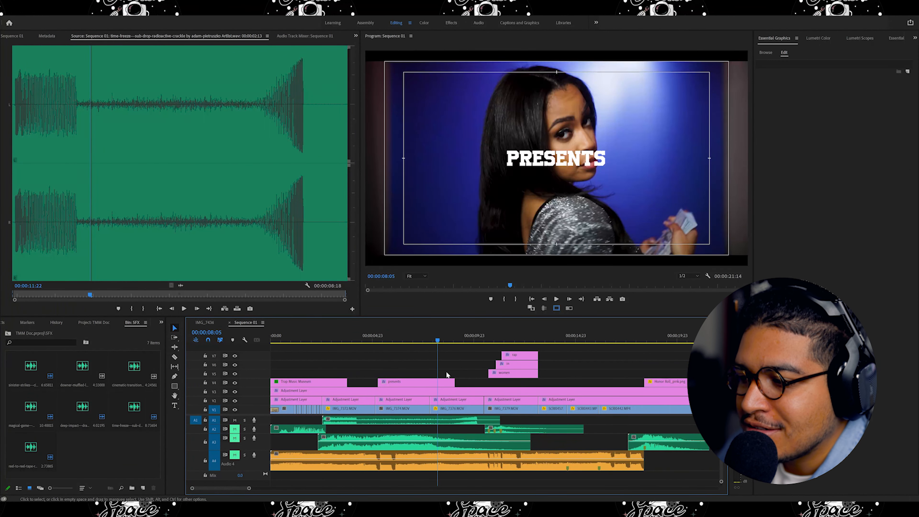
mouse_move(437, 342)
left_mouse_down()
mouse_move(453, 343)
mouse_move(437, 342)
left_mouse_up()
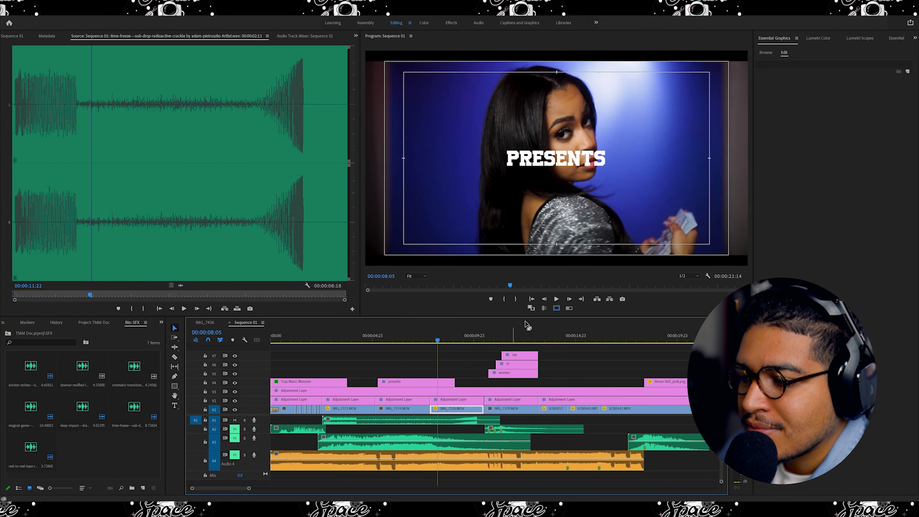
left_click(556, 298)
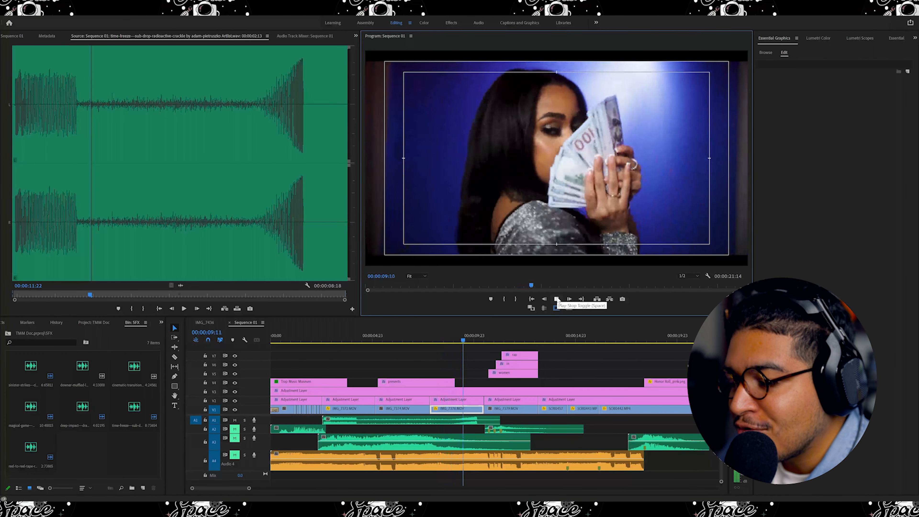
Scrub and replay the section around the Presents and Women in Rap titles.
left_click_drag(436, 343, 434, 355)
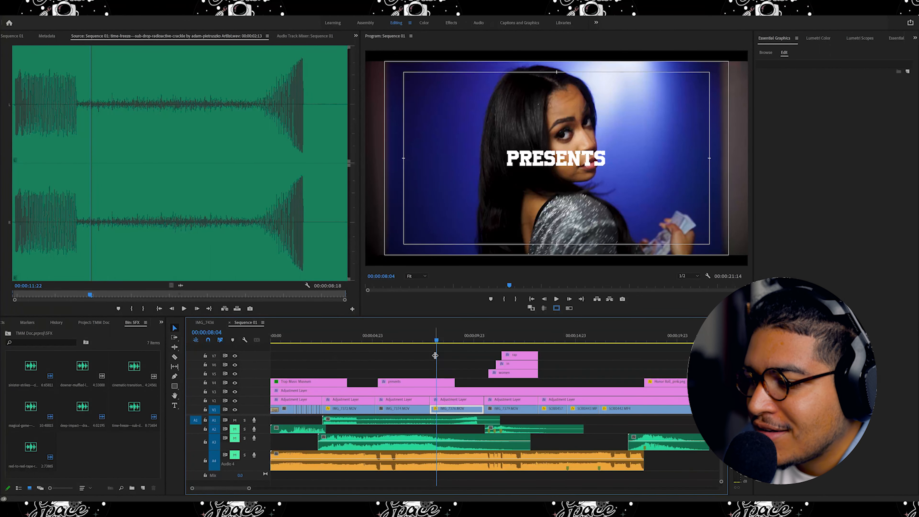
left_click_drag(463, 341, 431, 353)
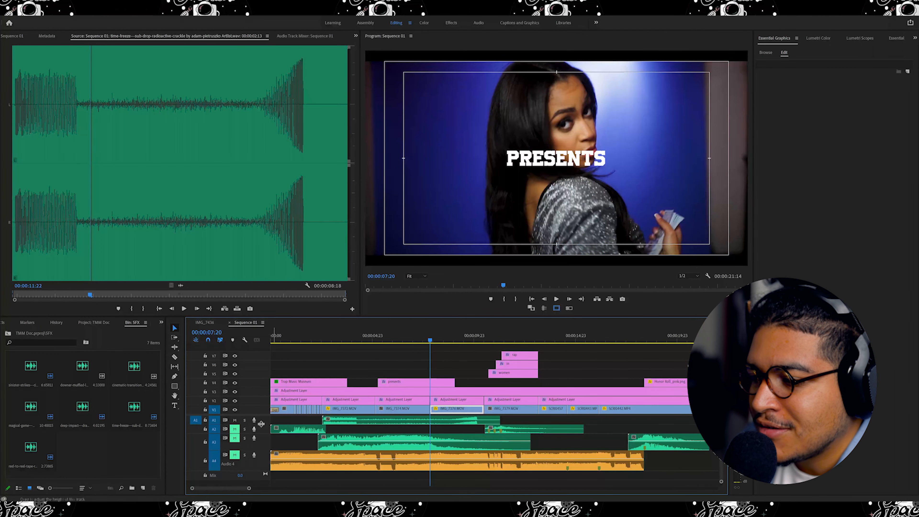
mouse_move(431, 346)
left_mouse_down()
mouse_move(414, 342)
mouse_move(442, 341)
left_mouse_up()
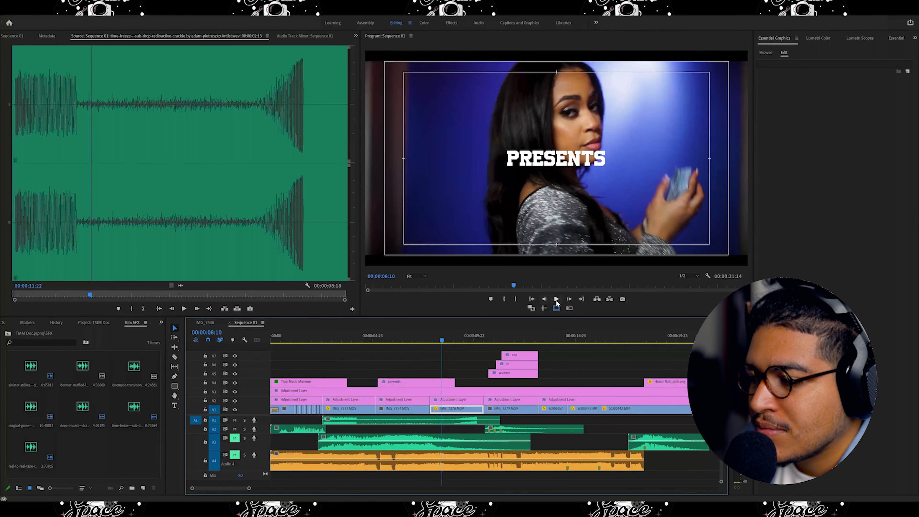
left_click(556, 298)
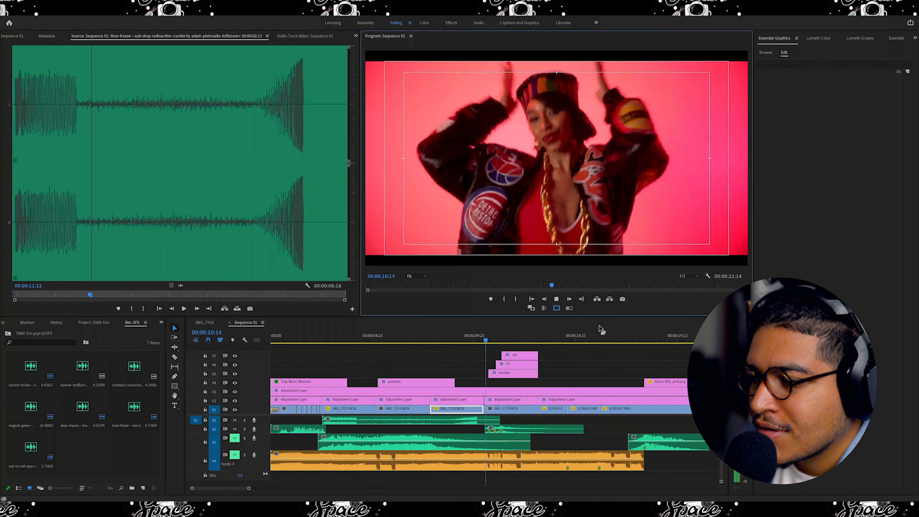
left_click(559, 301)
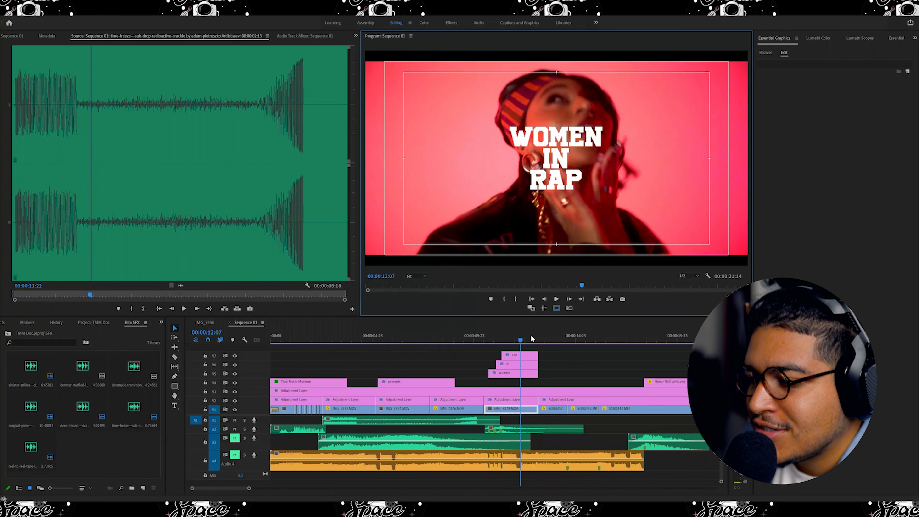
left_click_drag(521, 339, 503, 344)
key("space")
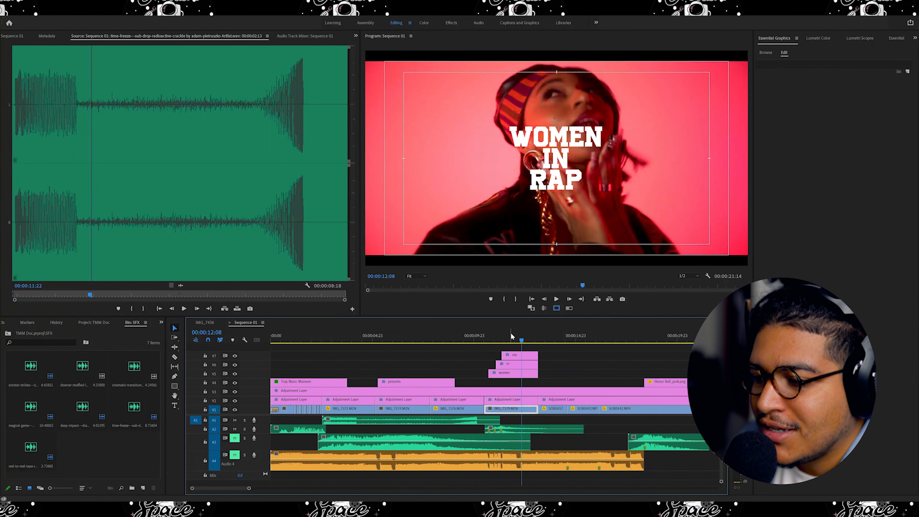
key("Home")
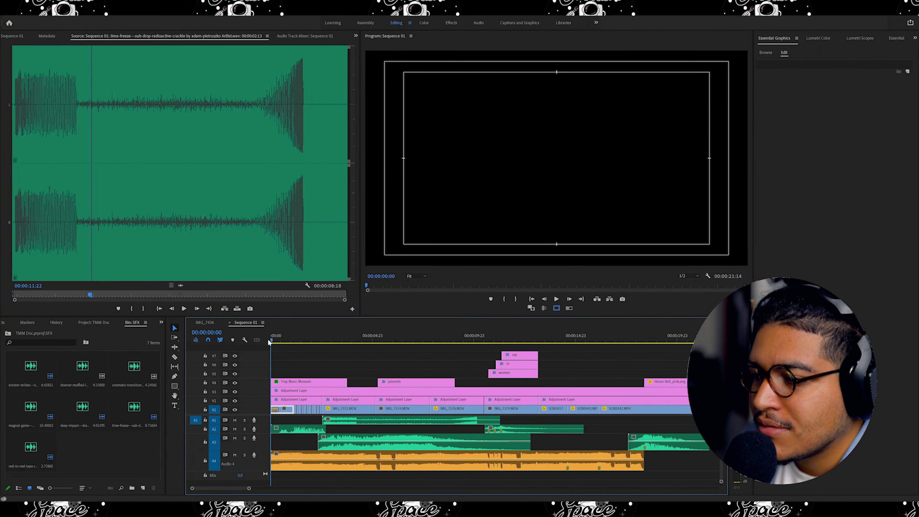
left_click(555, 299)
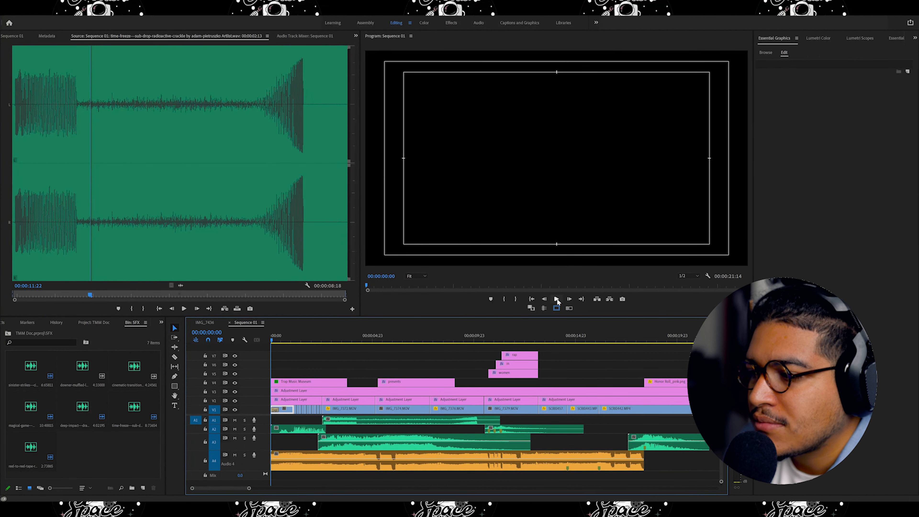